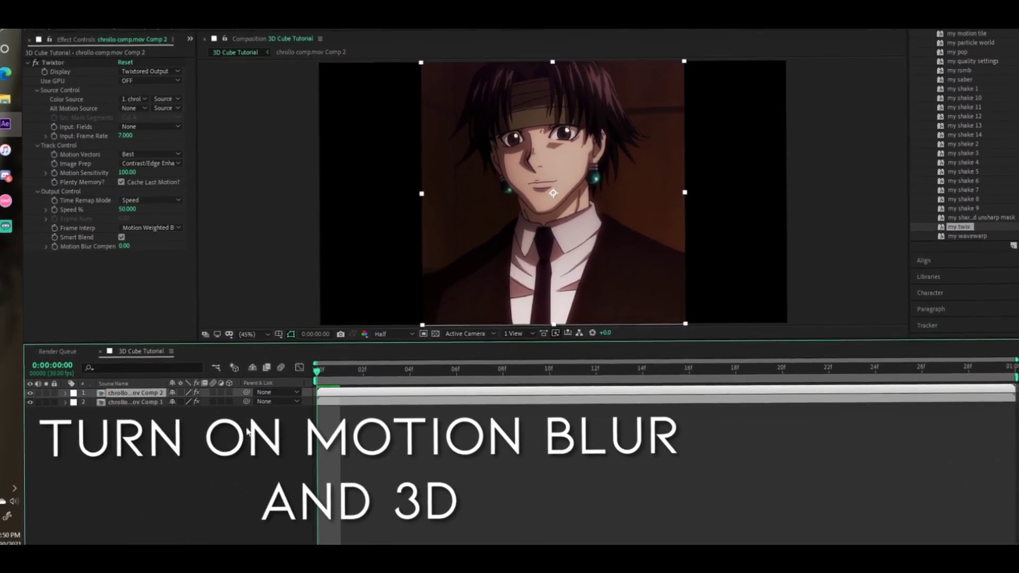
Turn on motion blur for both clip layers and set their Scale to 50%
left_click_drag(213, 398, 214, 388)
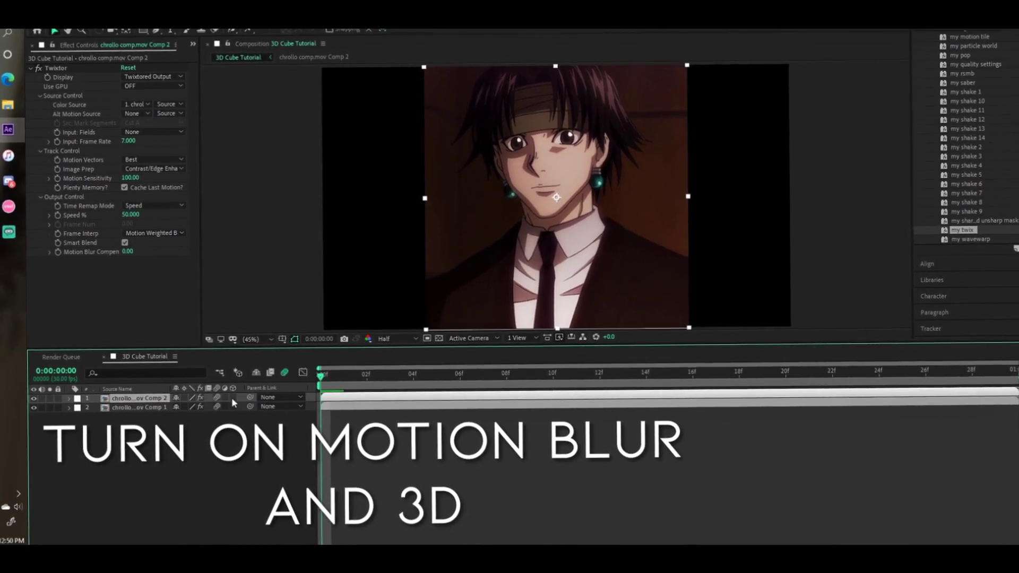
left_click(324, 407)
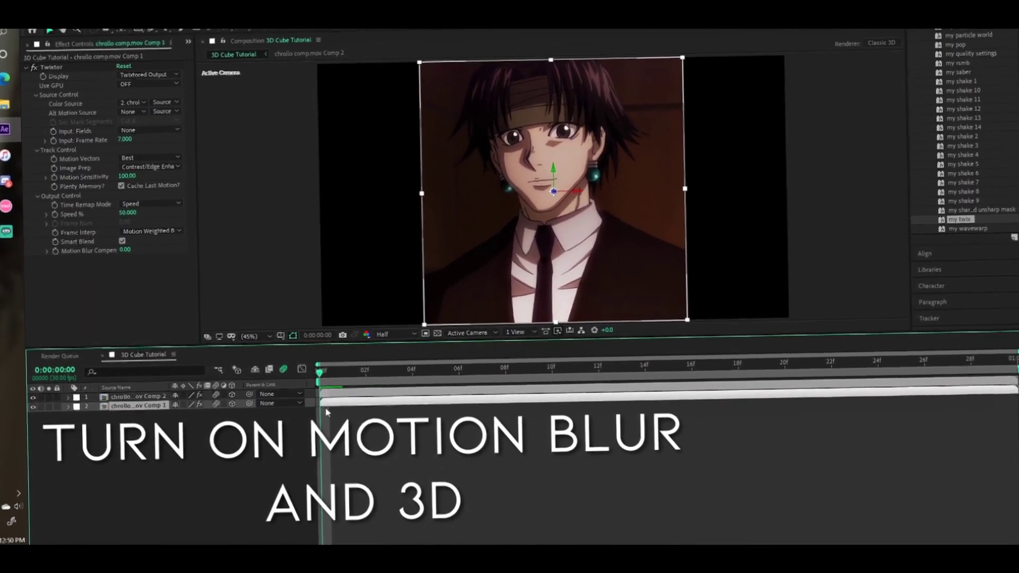
key("ctrl+a")
key("s")
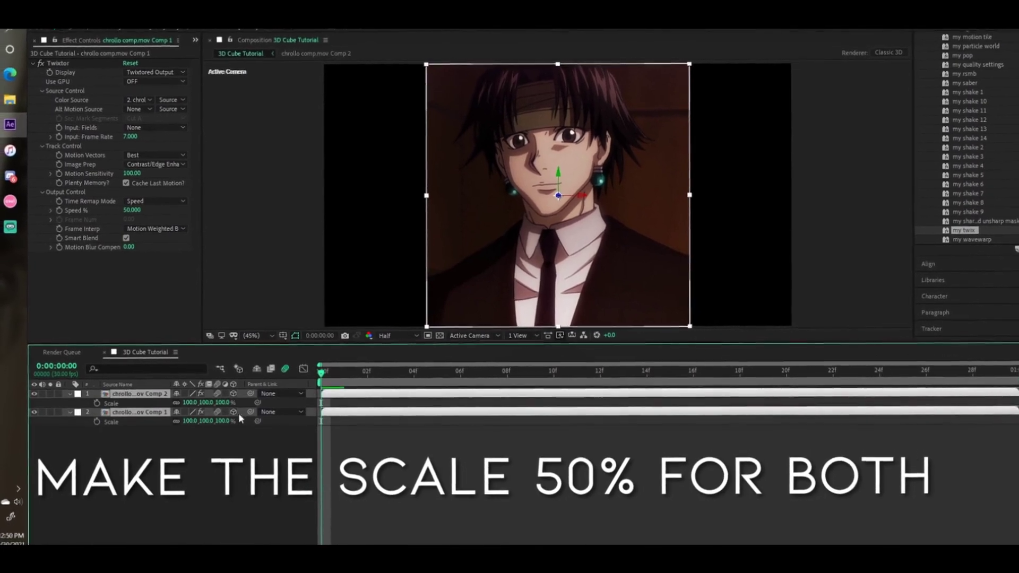
left_click(206, 406)
type("50")
key("Return")
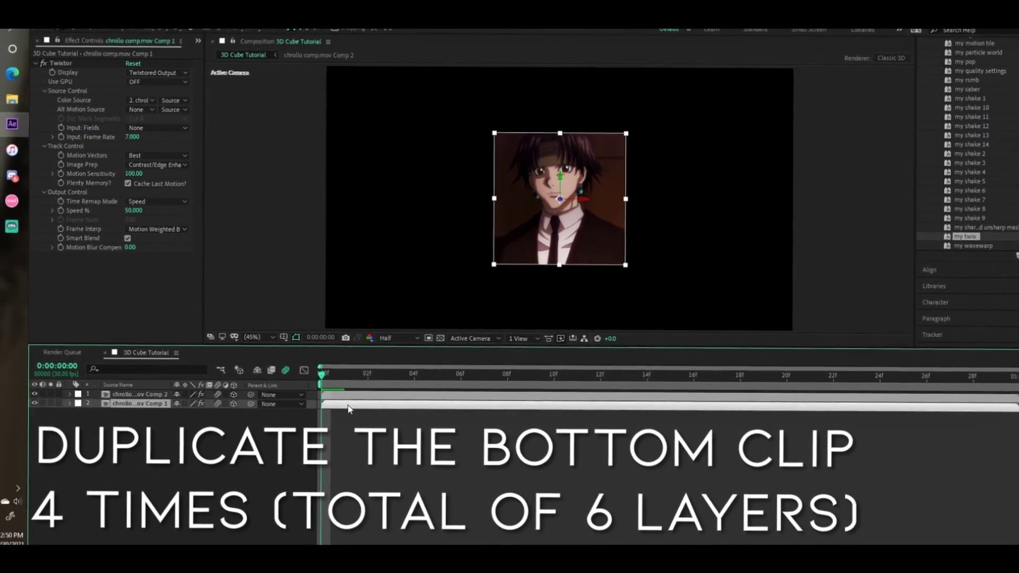
Duplicate the bottom clip layer to build up six layers
left_click(341, 398)
key("ctrl+d")
key("ctrl+d")
key("ctrl+d")
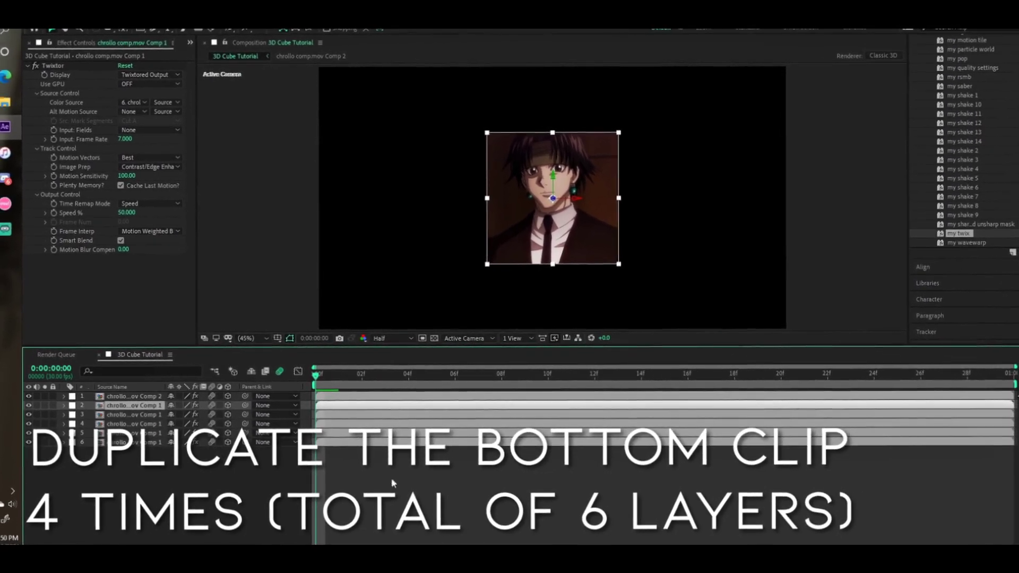
left_click(391, 478)
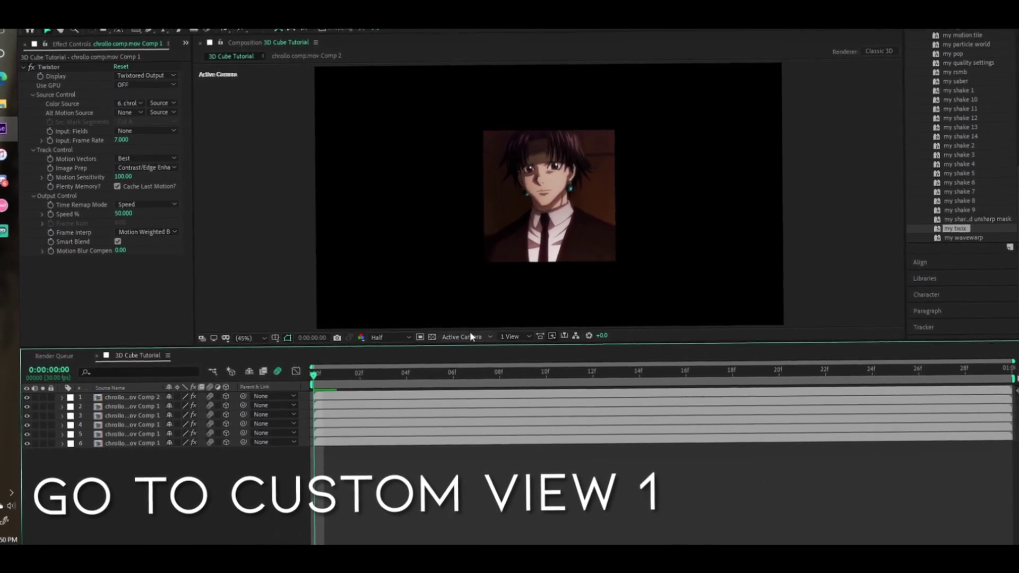
In Custom View 1, lay layer 3 flat with -90° X rotation and check the cube faces
left_click(473, 435)
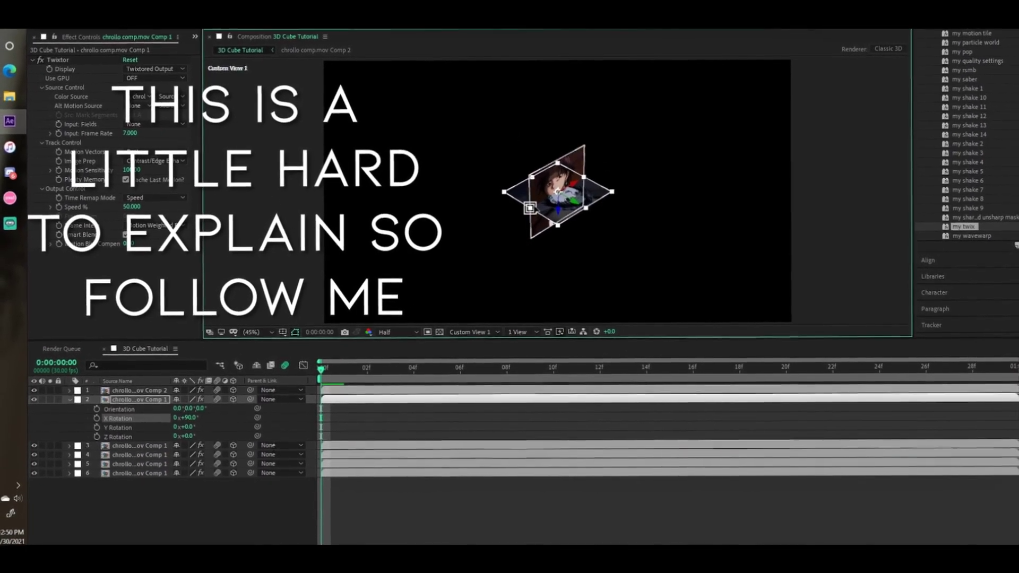
key("r")
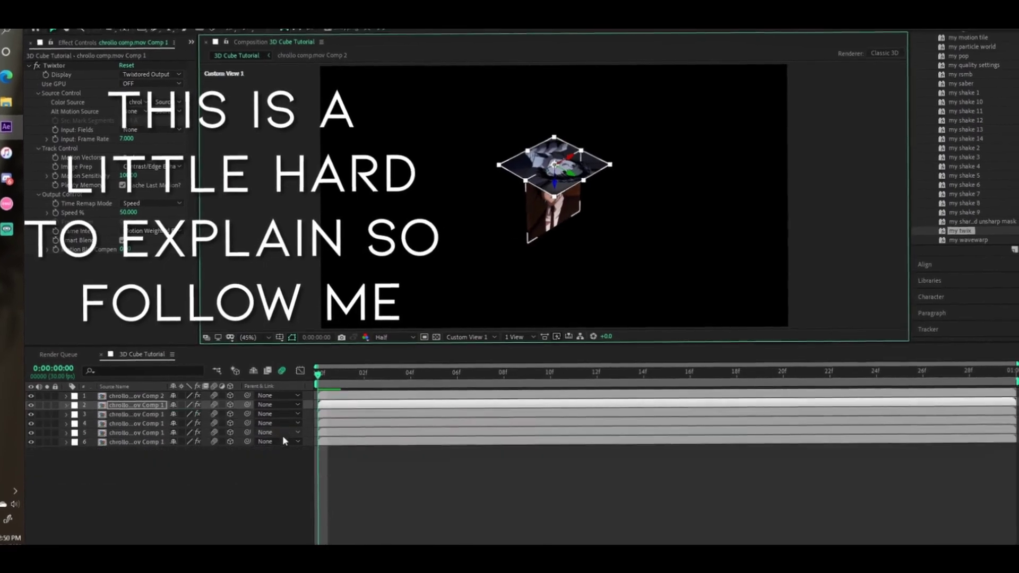
left_click(140, 415)
type("r")
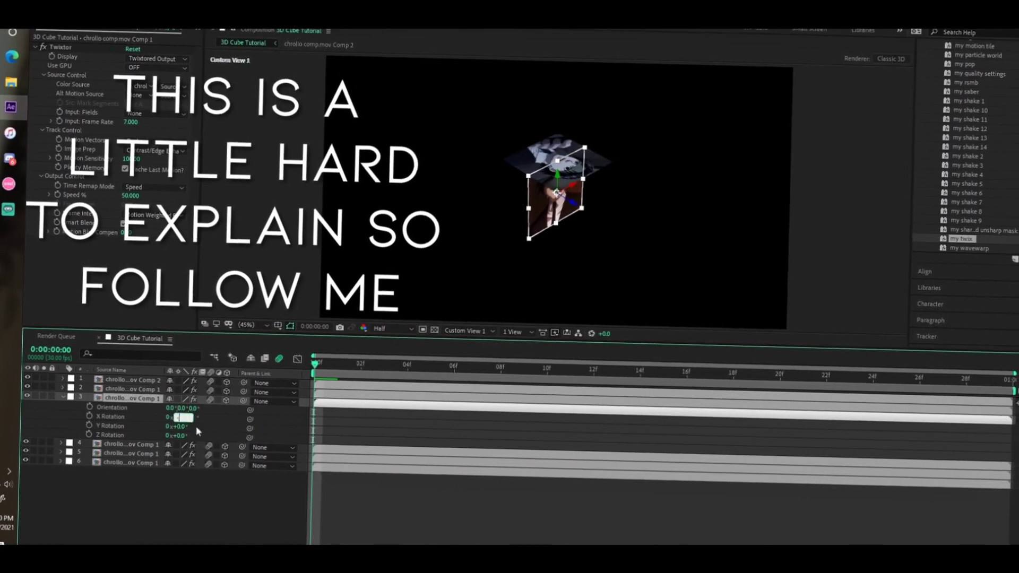
type("-90")
key("Return")
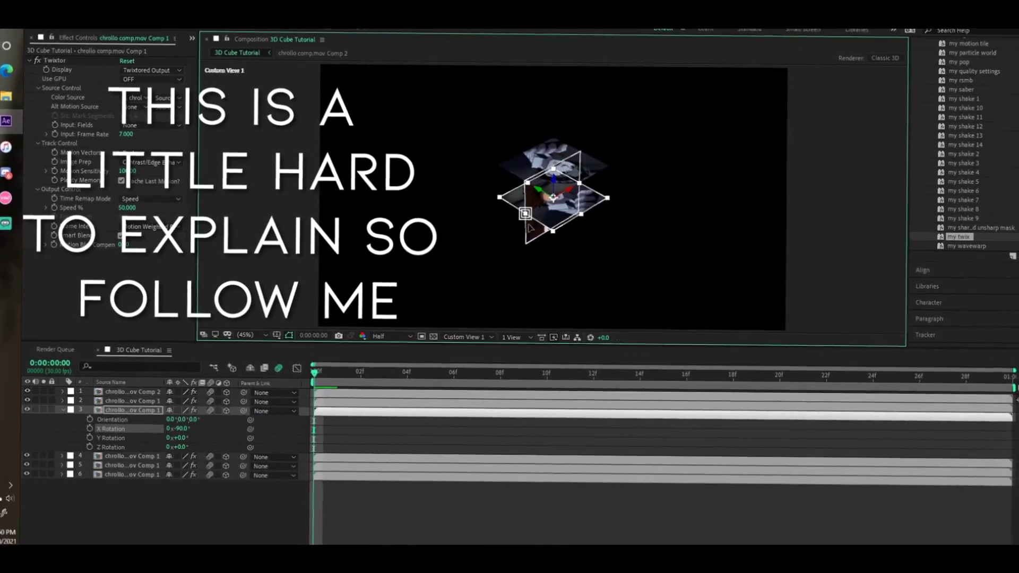
key("r")
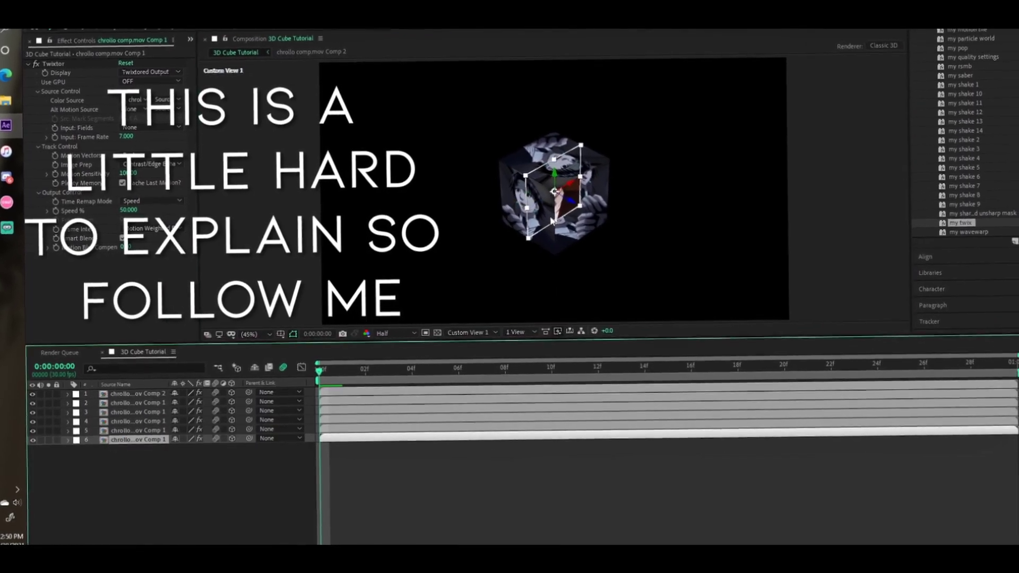
left_click_drag(566, 232, 578, 245)
key("r")
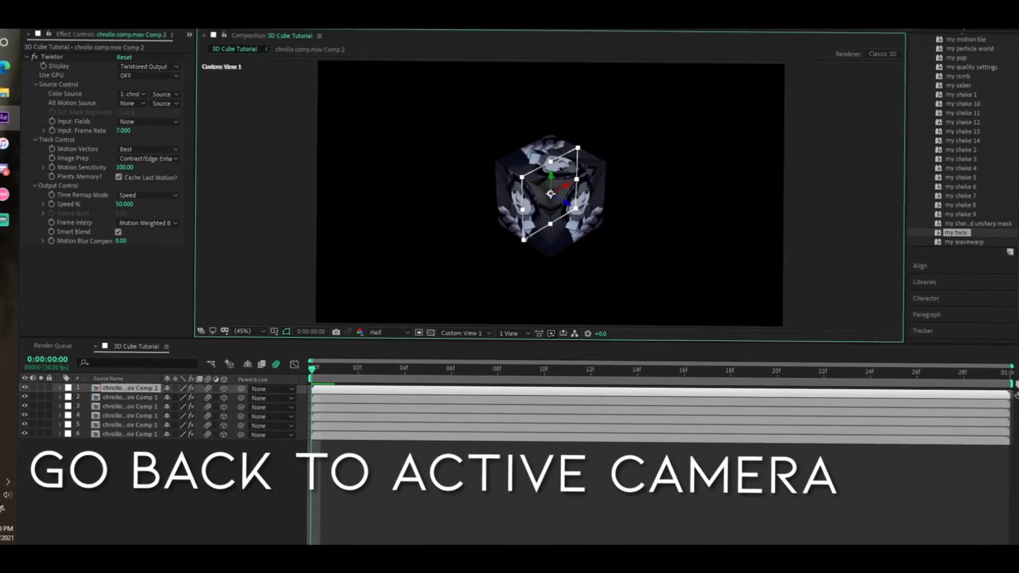
Switch the view back to Active Camera and add two null layers with 3D enabled
left_click(466, 333)
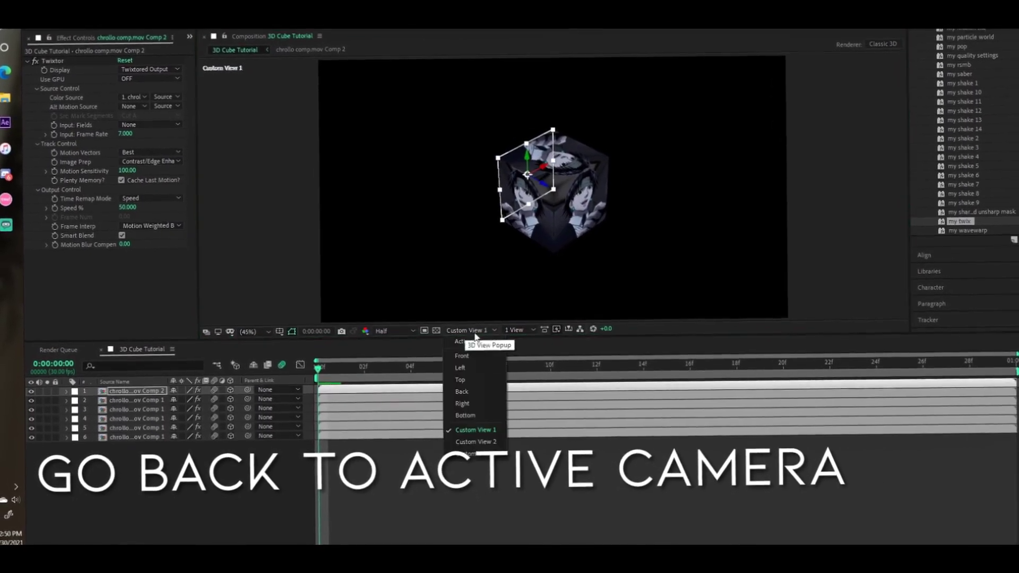
left_click(462, 341)
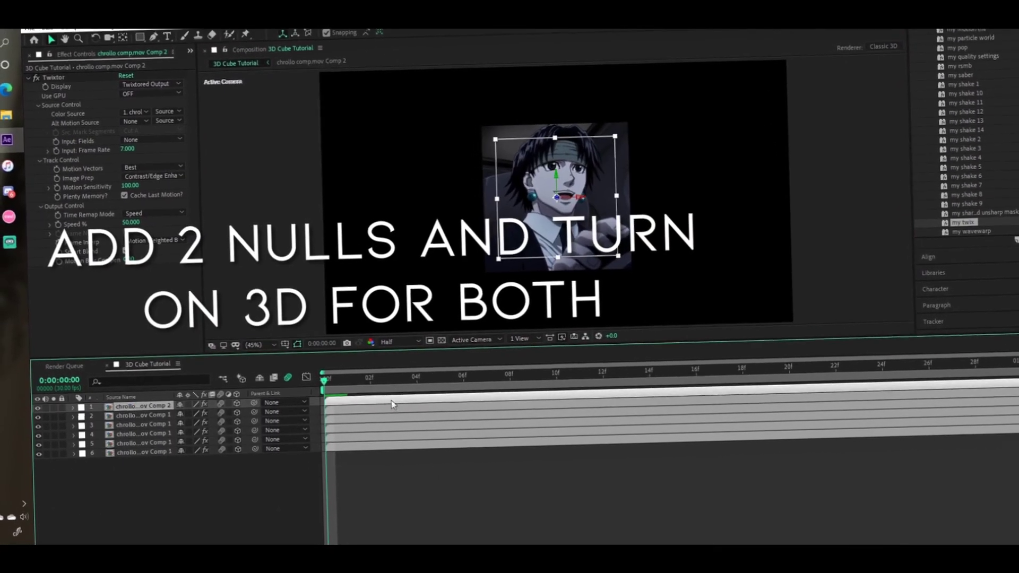
right_click(306, 394)
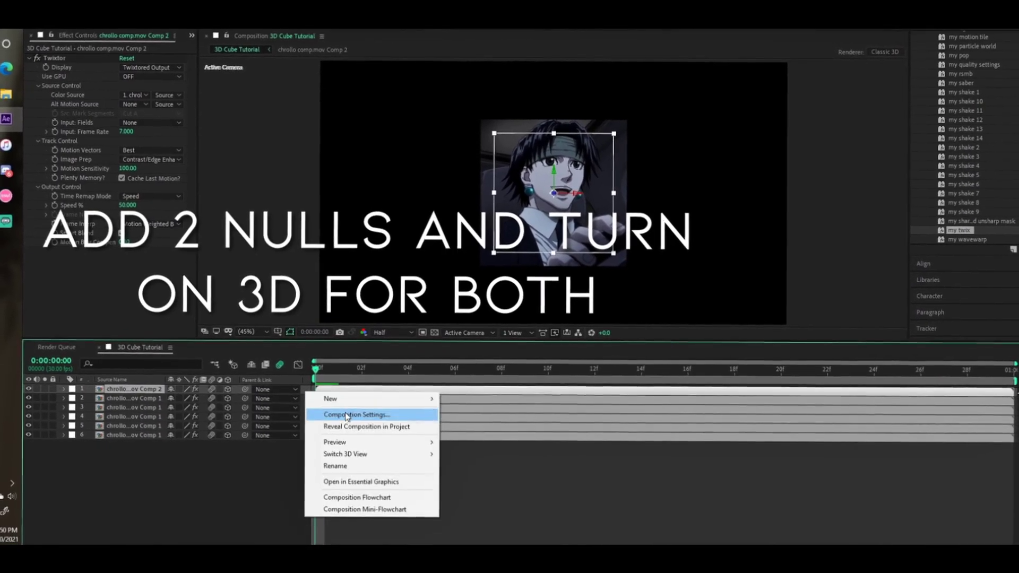
mouse_move(371, 399)
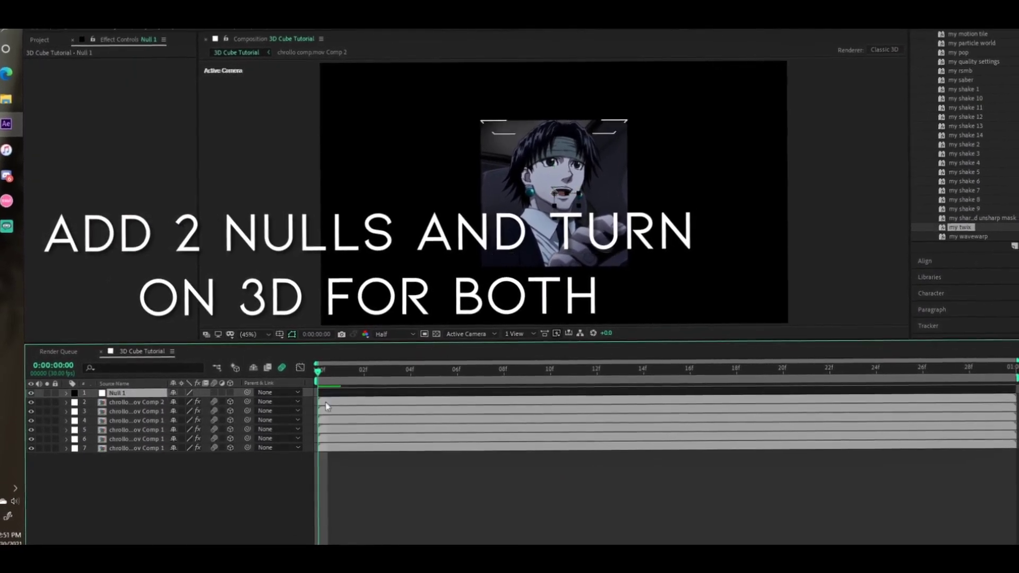
right_click(308, 395)
left_click(481, 464)
key("ctrl+alt+shift+y")
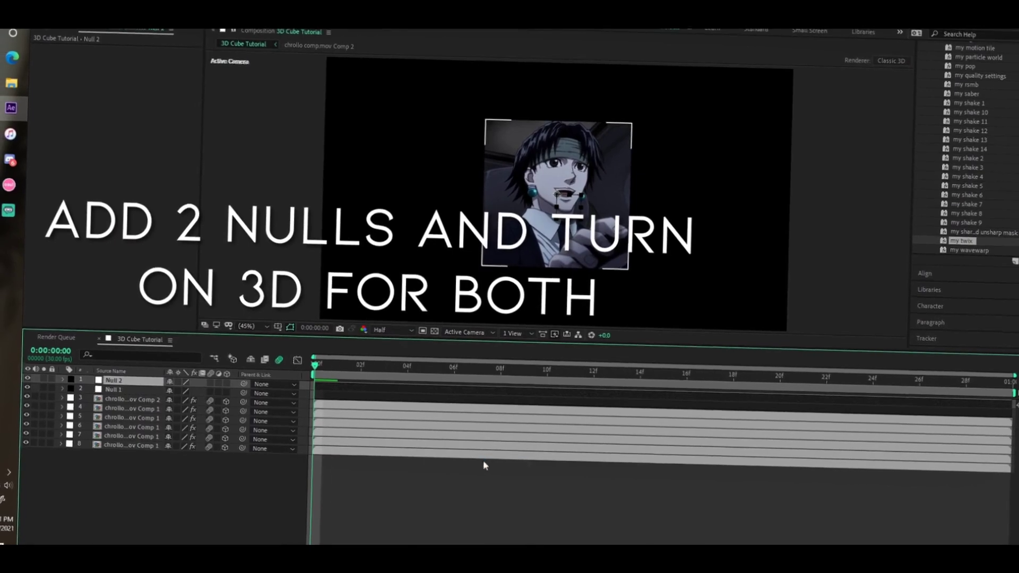
left_click(229, 394)
left_click(229, 403)
Parent clip layers 3 through 8 to Null 1, and Null 1 to Null 2
left_click_drag(306, 428, 332, 460)
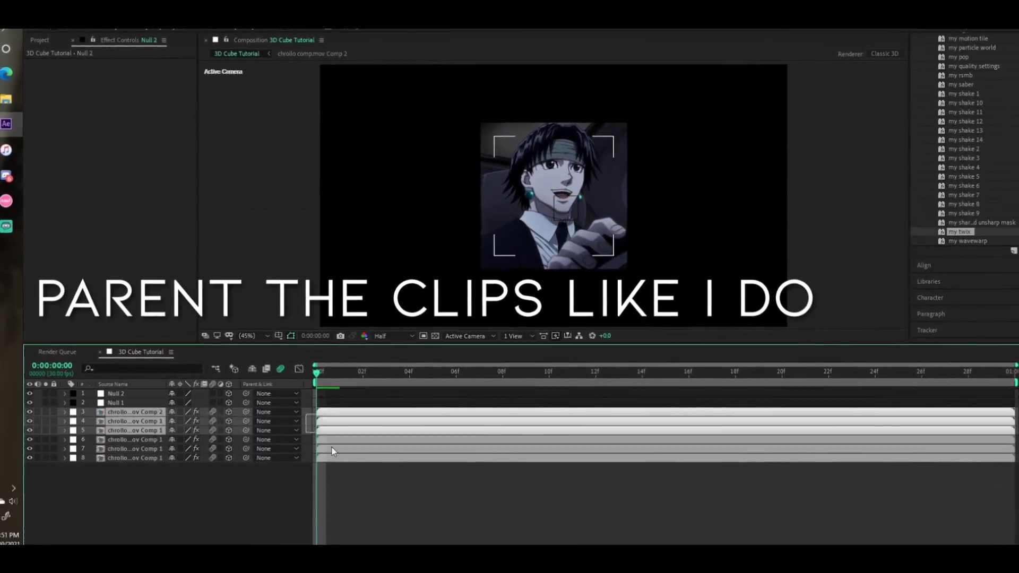
left_click_drag(246, 412, 126, 402)
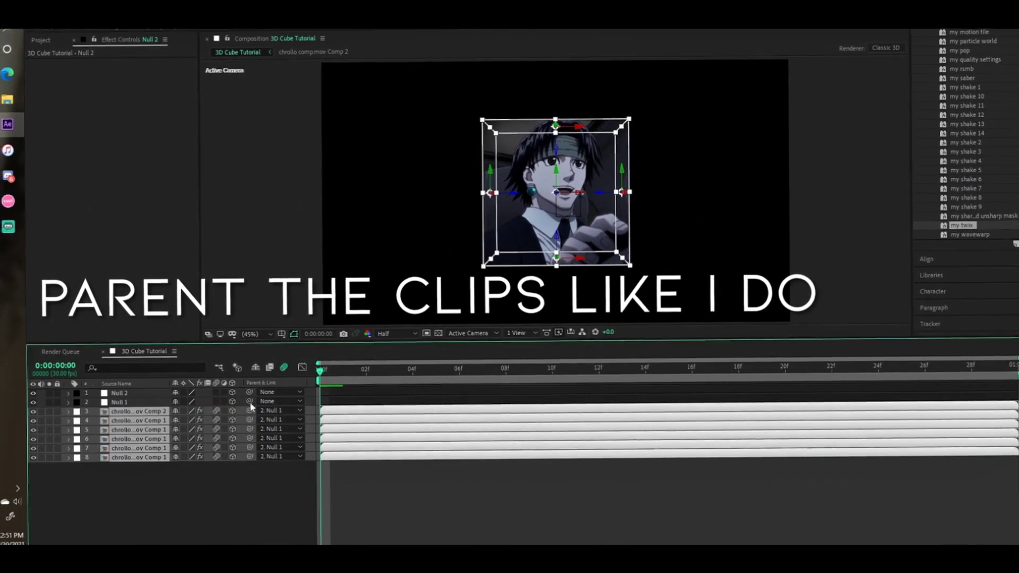
left_click_drag(243, 399, 114, 389)
left_click(392, 476)
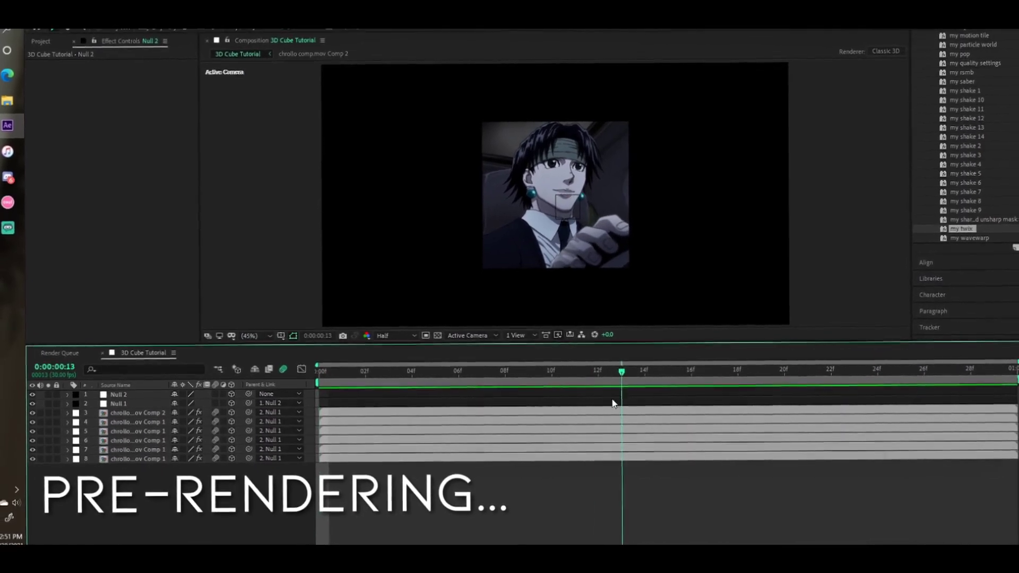
Keyframe Null 1's Scale at 15f with Easy Ease and at 500% on frame 0
left_click(663, 406)
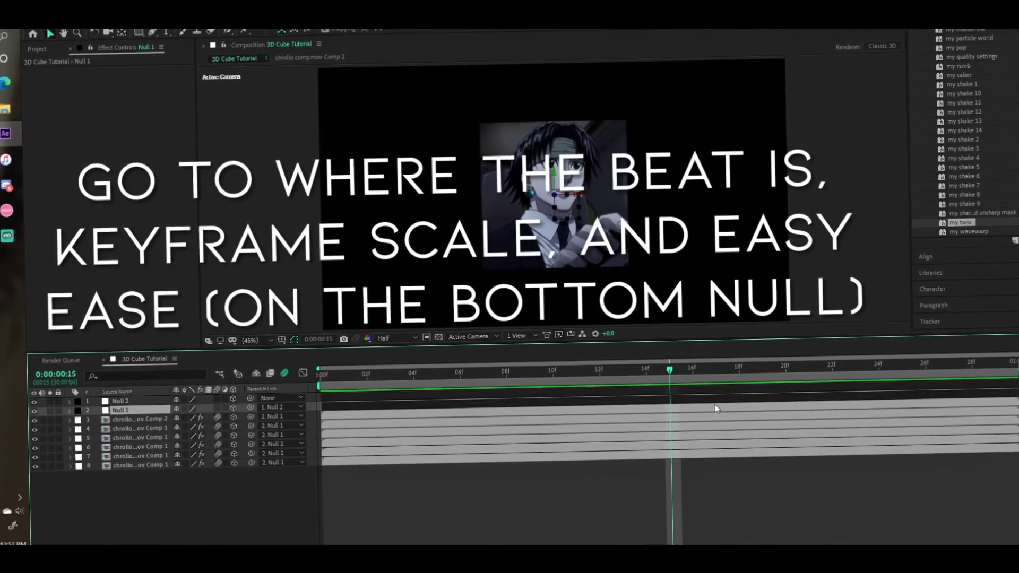
key("alt+shift+s")
left_click(96, 420)
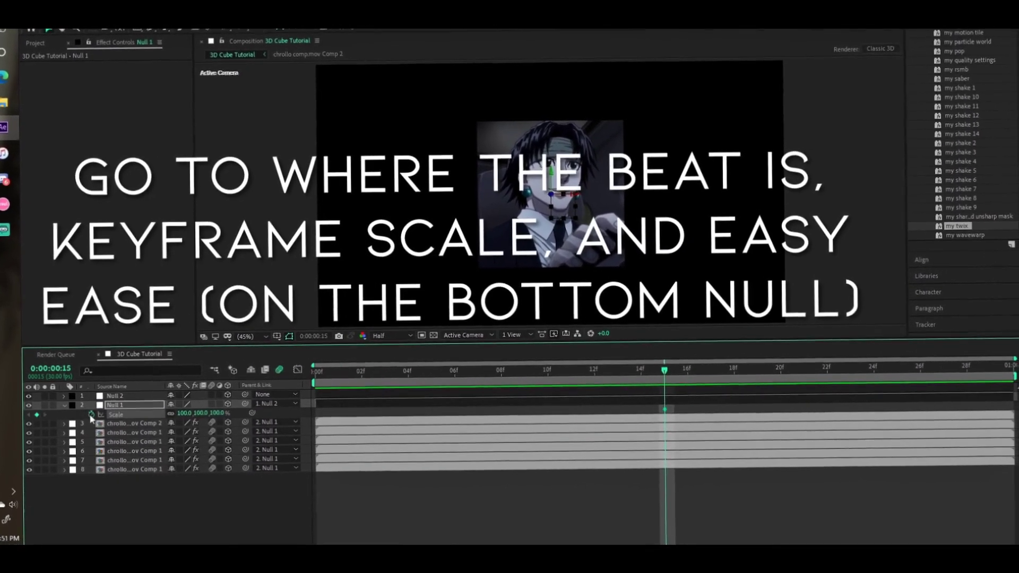
key("F9")
key("Home")
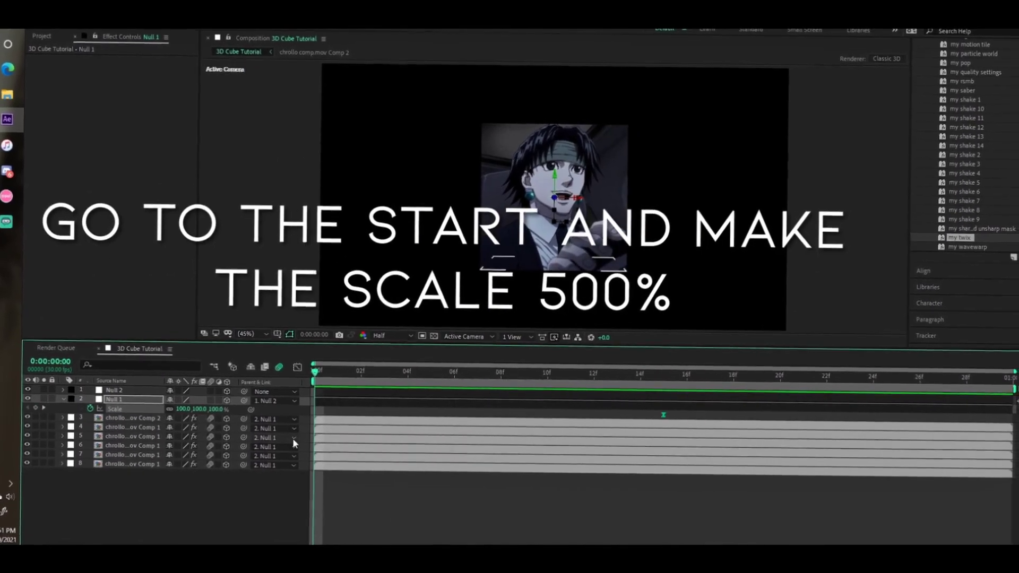
left_click(205, 408)
type("500")
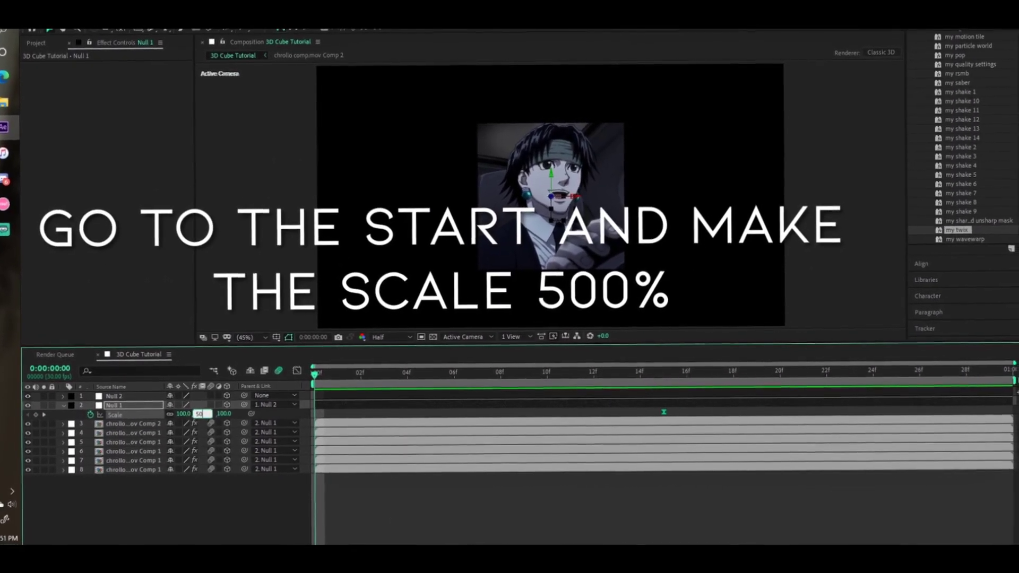
key("Return")
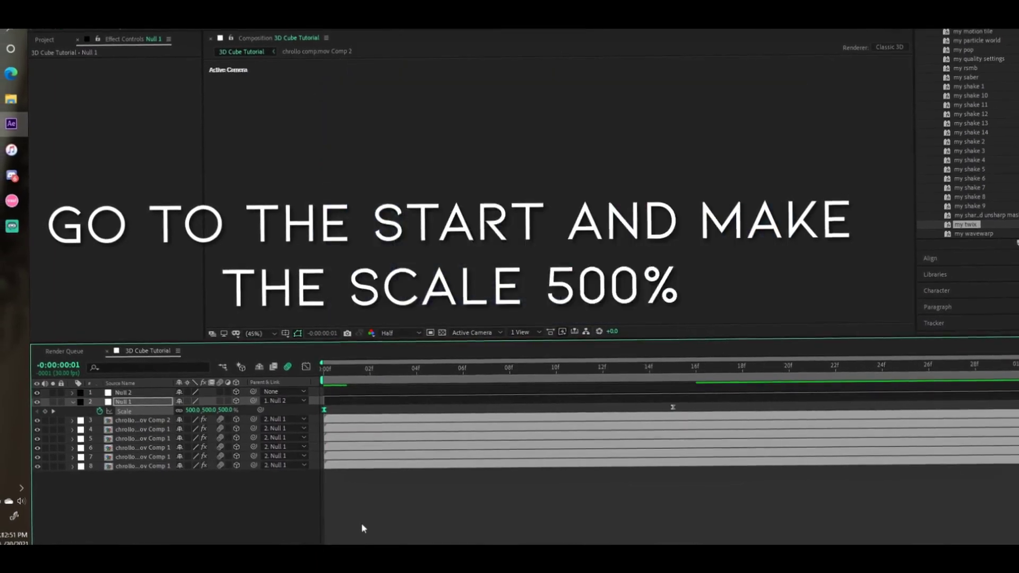
key("Page_Up")
left_click(205, 415)
key("Return")
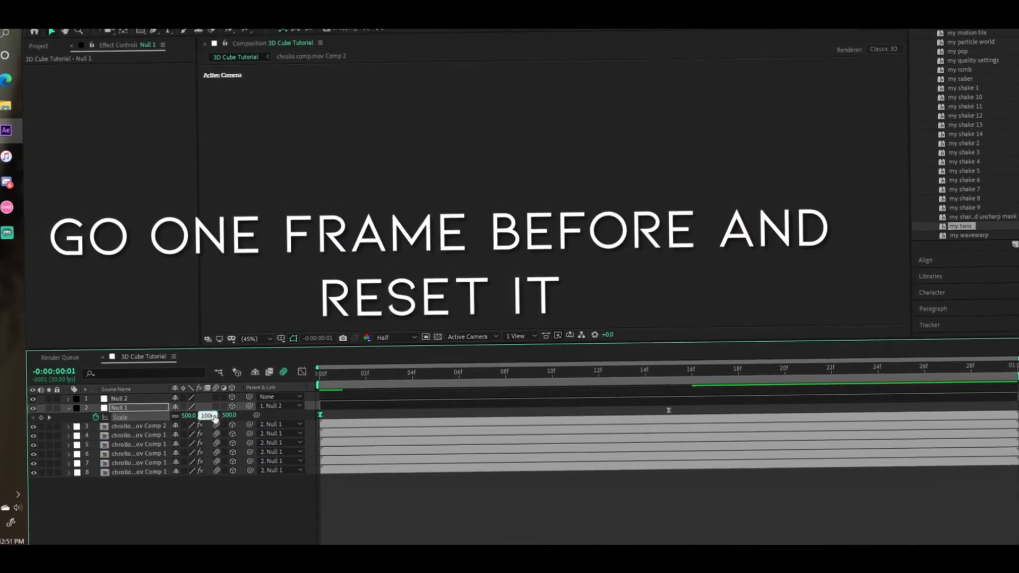
key("Page_Down")
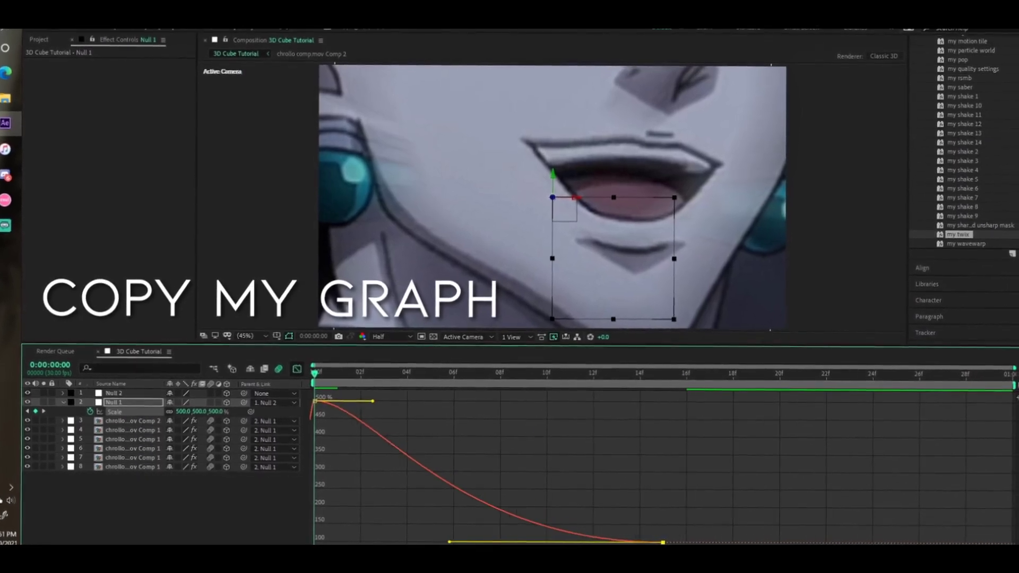
Steepen the start of Null 1's scale curve in the Graph Editor and preview the zoom
left_click_drag(376, 402, 227, 533)
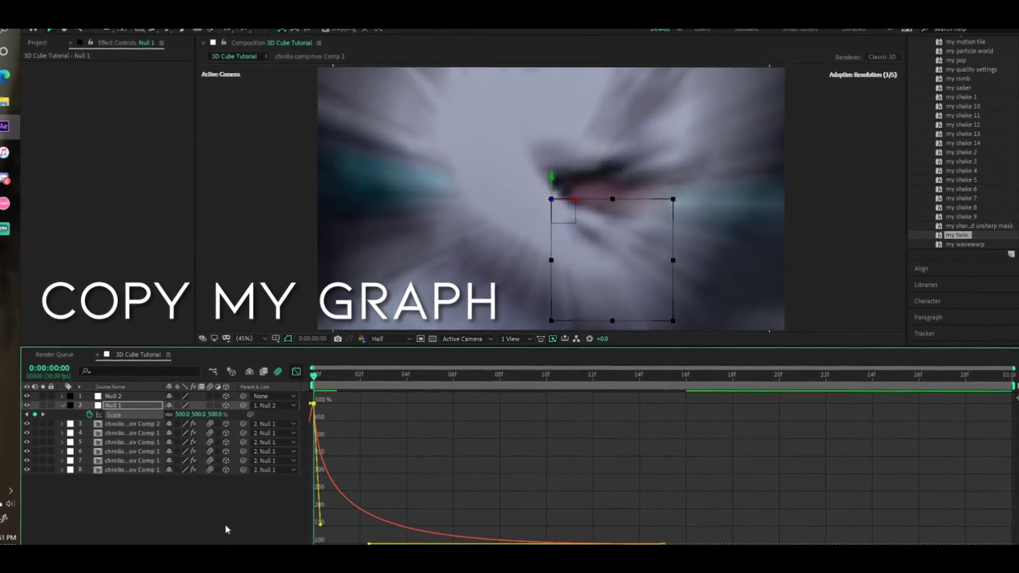
left_click_drag(373, 542, 362, 540)
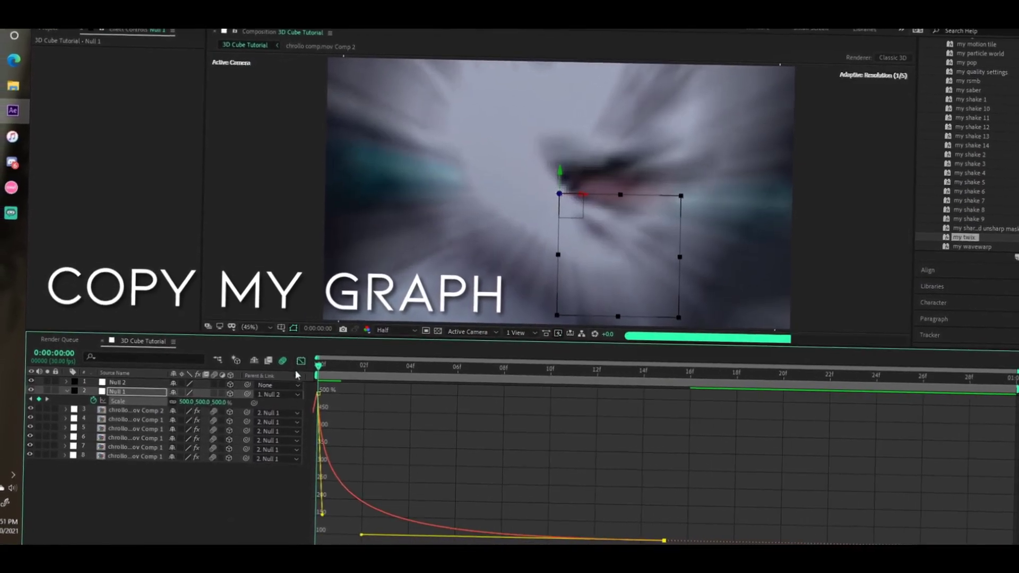
key("shift+F3")
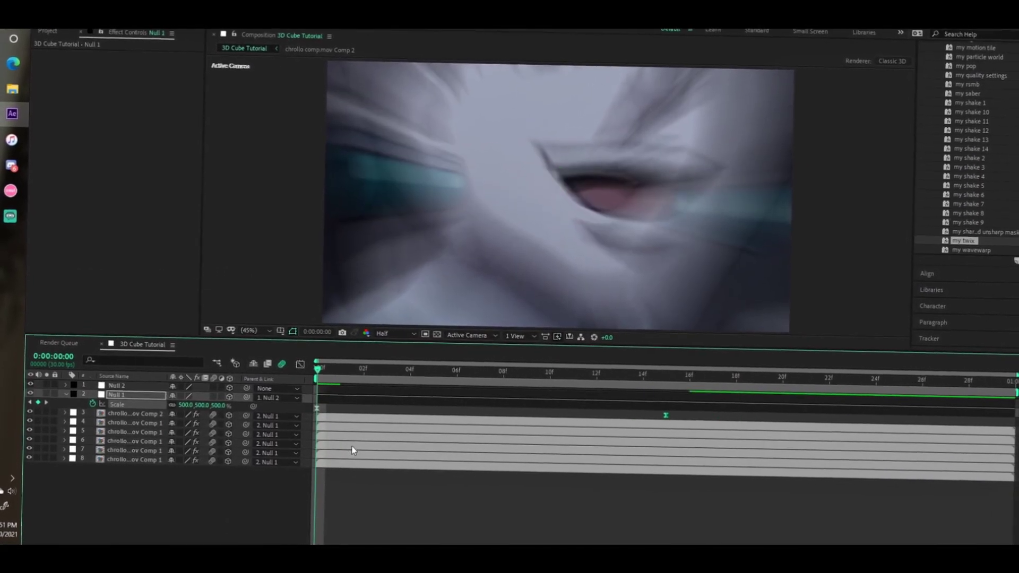
key("space")
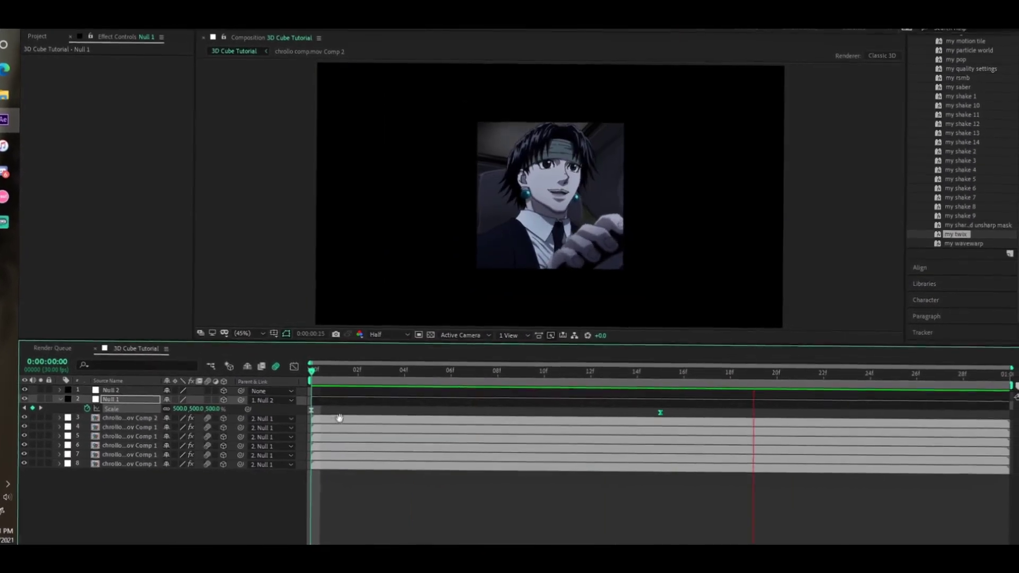
Add an X Rotation keyframe on Null 1 at frame 0, then move to frame 15
key("space")
key("r")
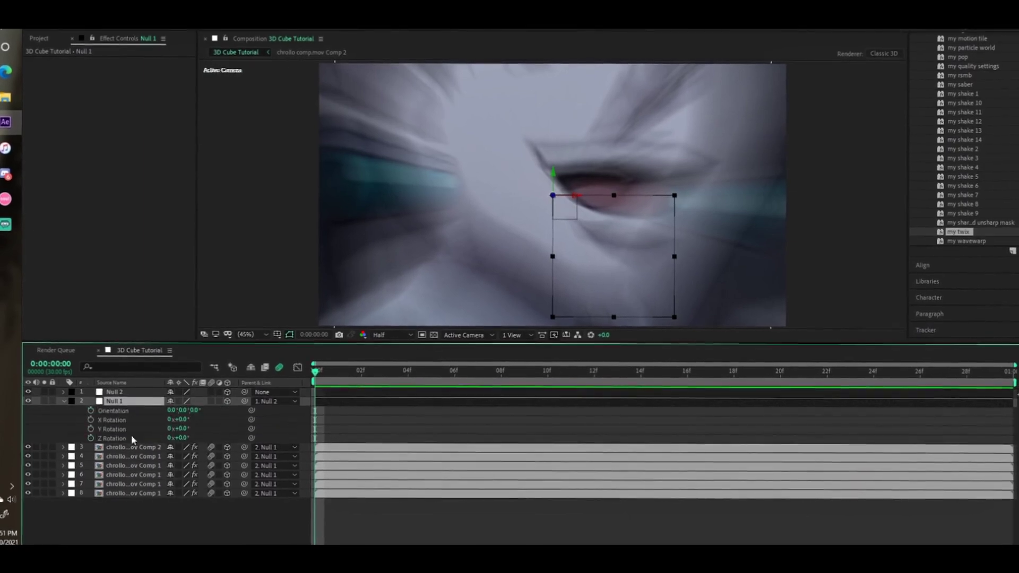
left_click(91, 419)
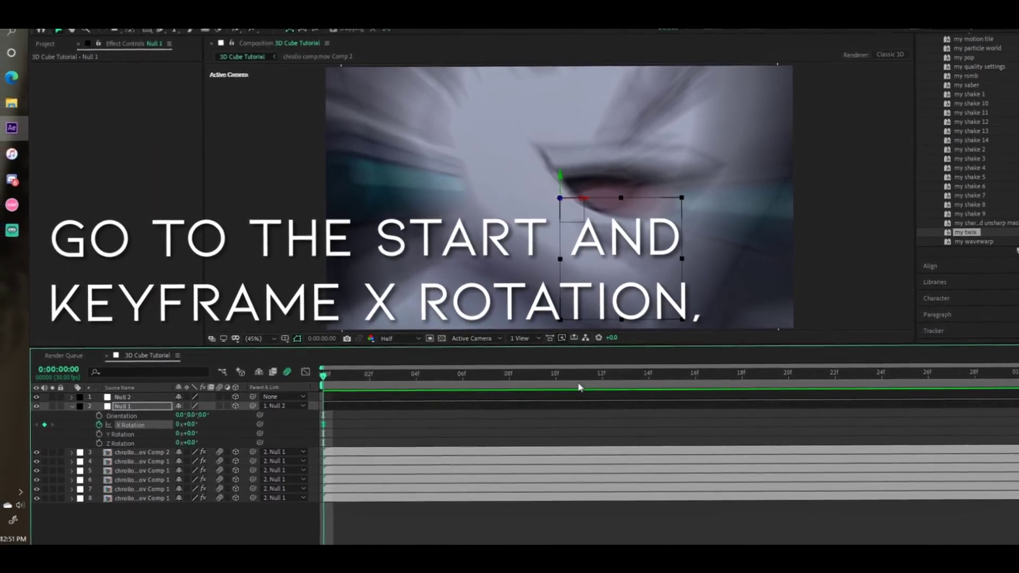
left_click(672, 373)
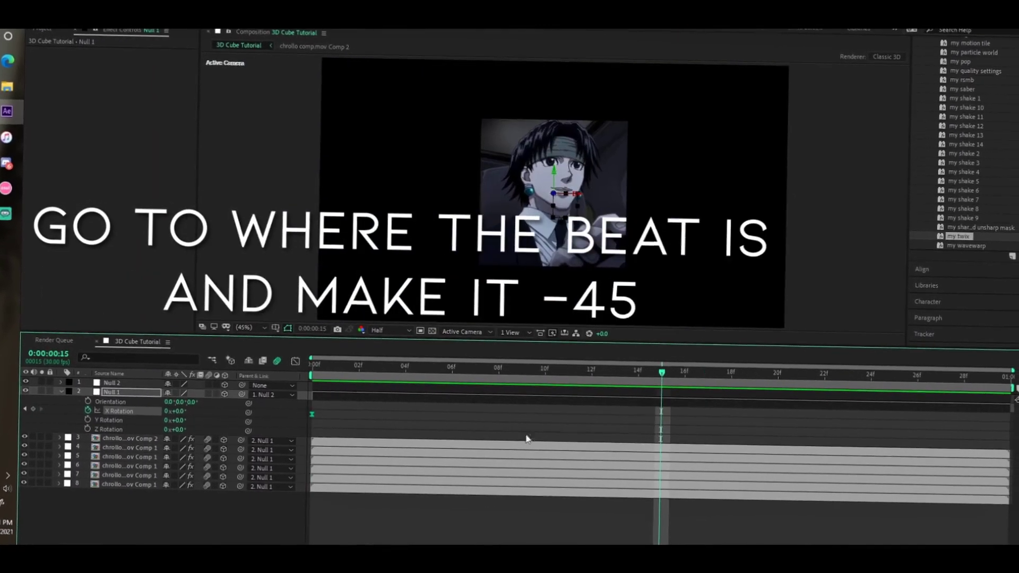
key("u")
Set Null 1's X Rotation to -45° at frame 15 and ease the curve
left_click_drag(175, 411, 179, 410)
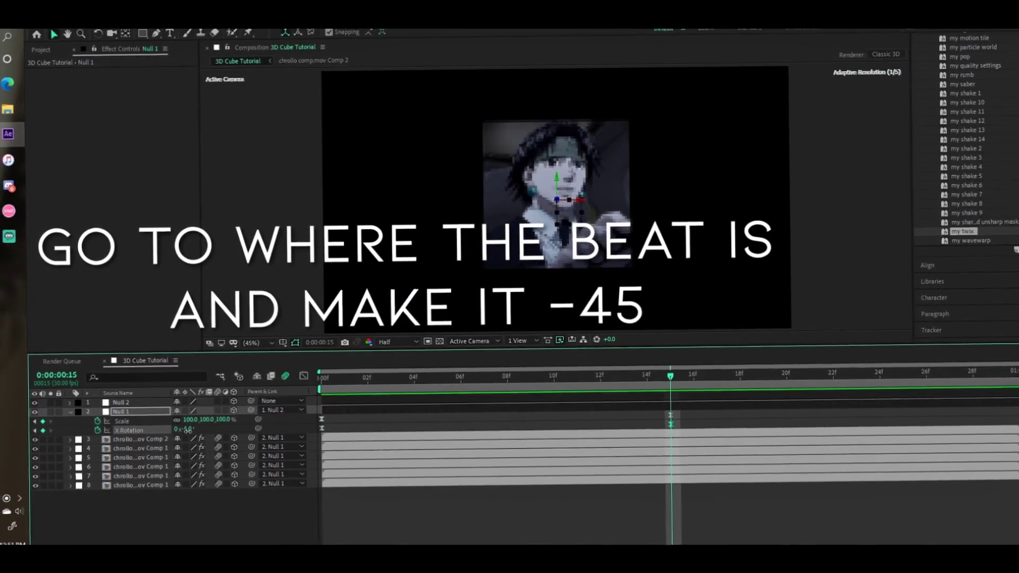
left_click(185, 430)
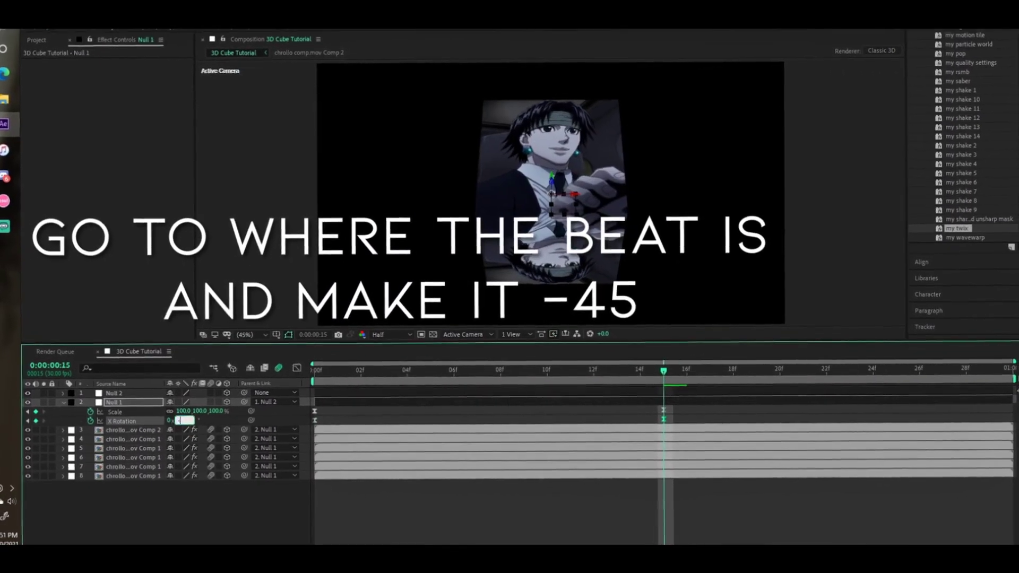
type("-45")
key("Return")
left_click(427, 371)
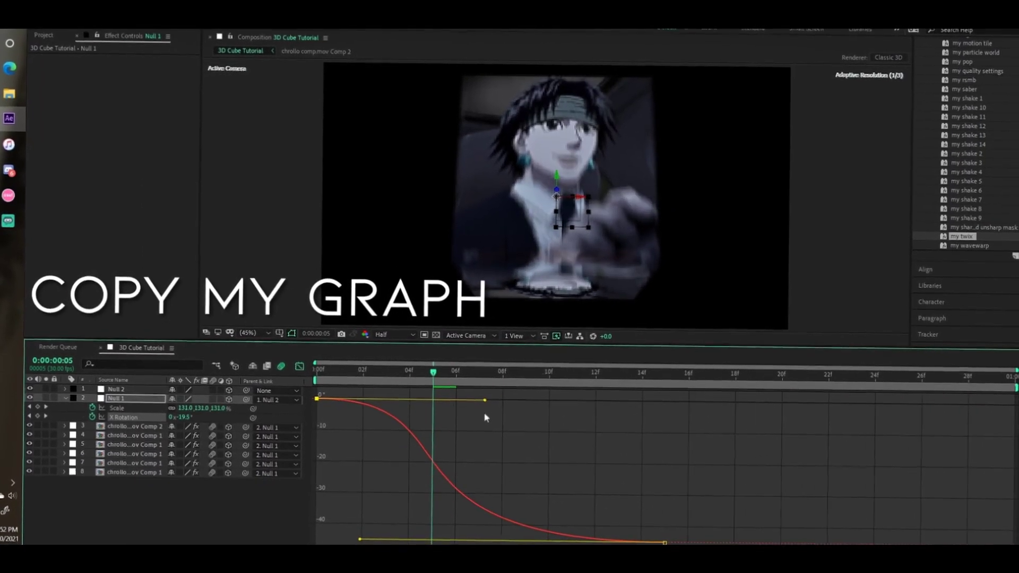
left_click(501, 424)
key("space")
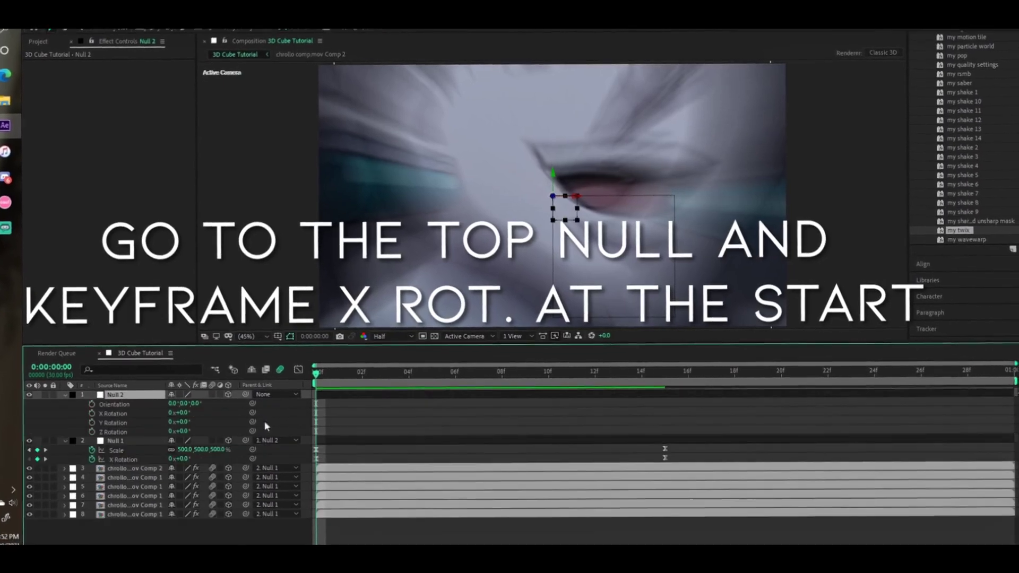
Keyframe Null 2's X Rotation at 0° on frame 0 and 225° on the last frame
left_click(119, 402)
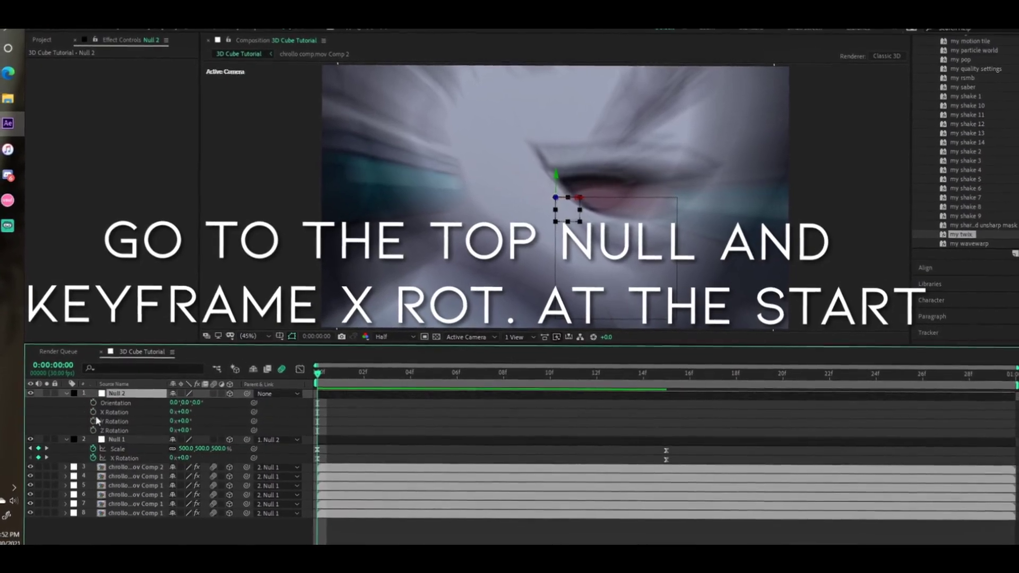
key("r")
left_click(96, 420)
key("End")
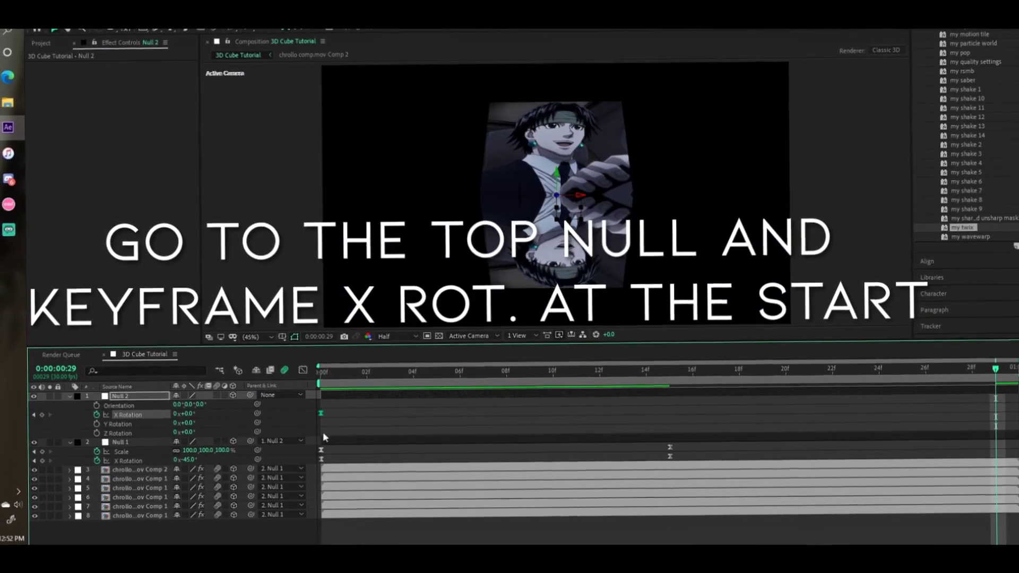
left_click_drag(181, 412, 344, 445)
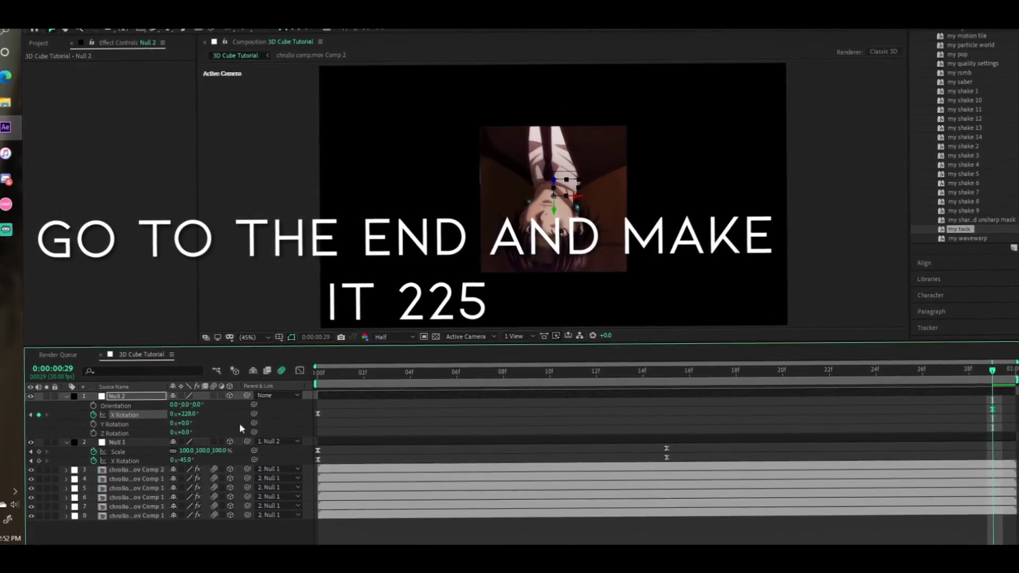
left_click(190, 413)
type("2")
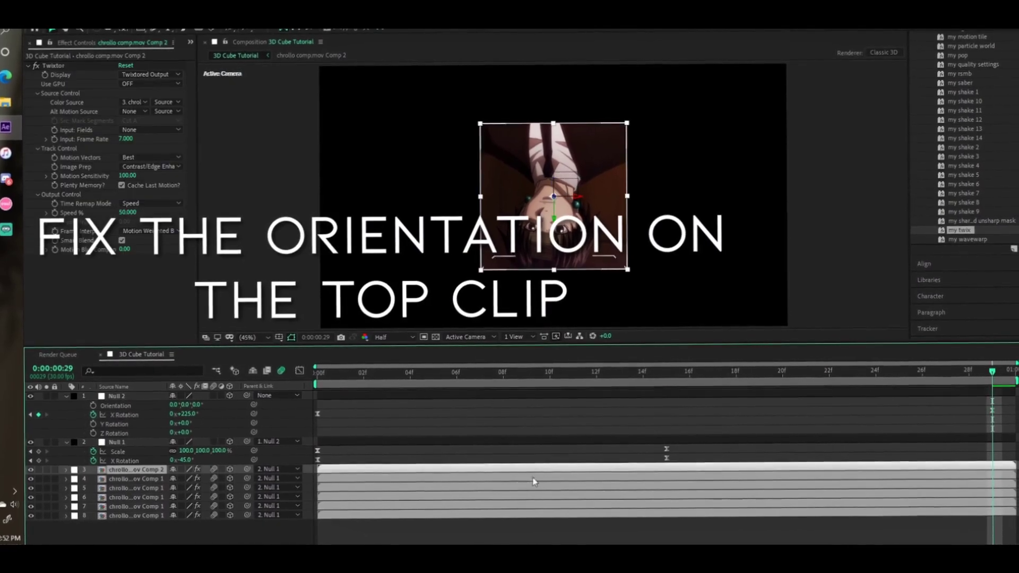
type("r")
Give layer 3 a 180° Z orientation, then select Null 2's X Rotation property
left_click(201, 478)
type("18")
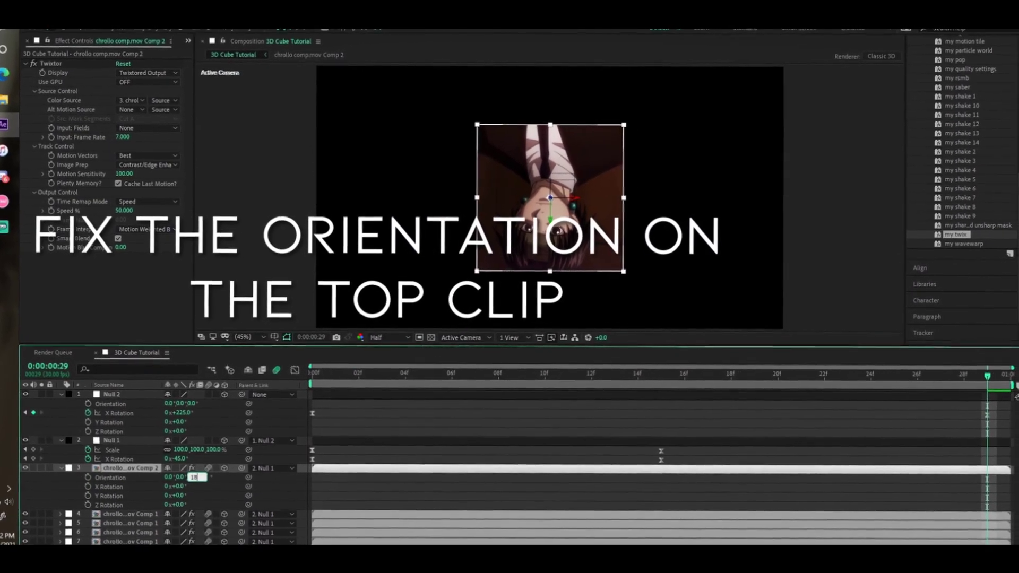
type("0")
key("Return")
key("r")
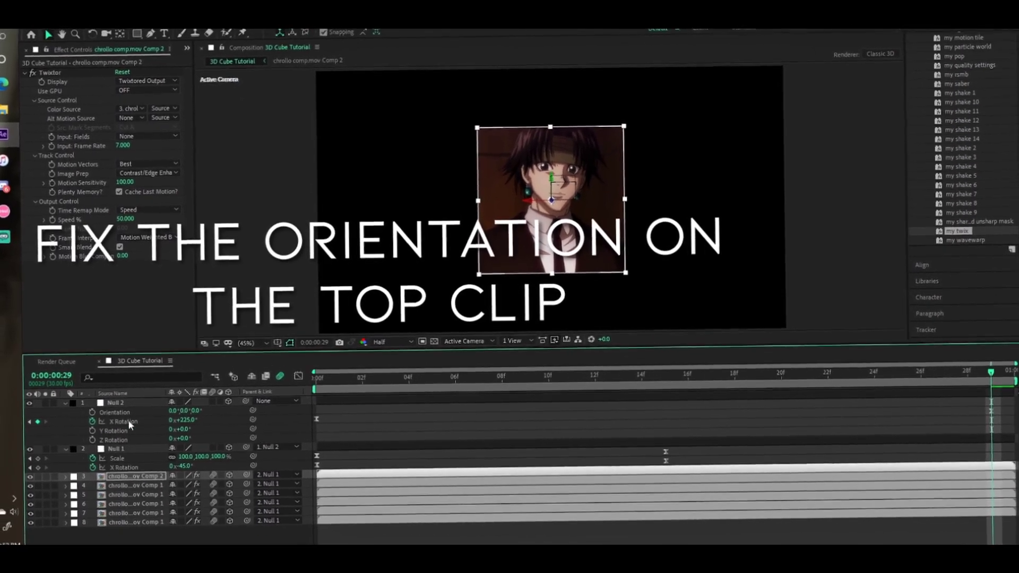
left_click(127, 423)
Ease Null 2's X Rotation bezier curve in the Graph Editor and preview the tumbling zoom
left_click(299, 373)
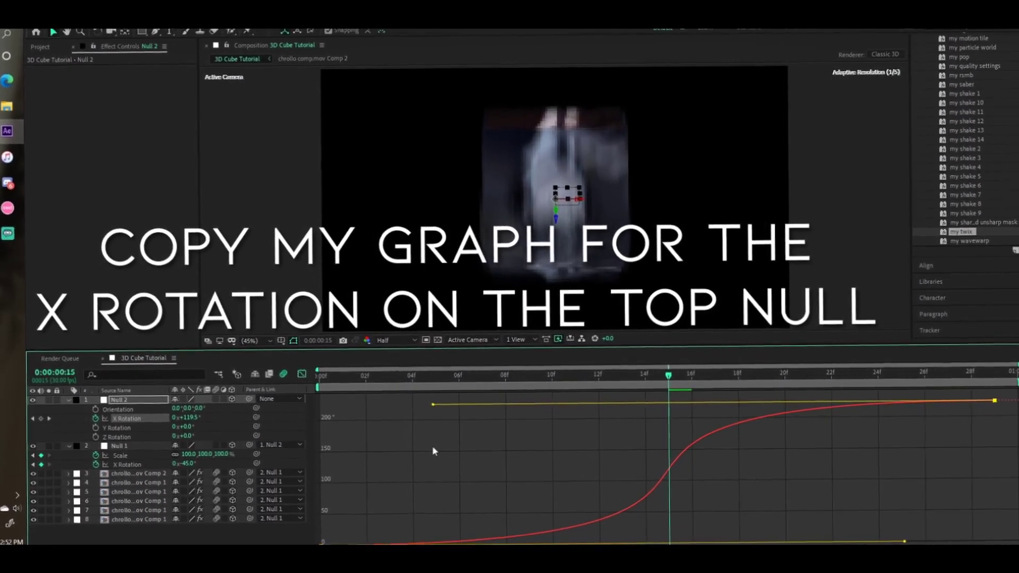
left_click(299, 367)
key("space")
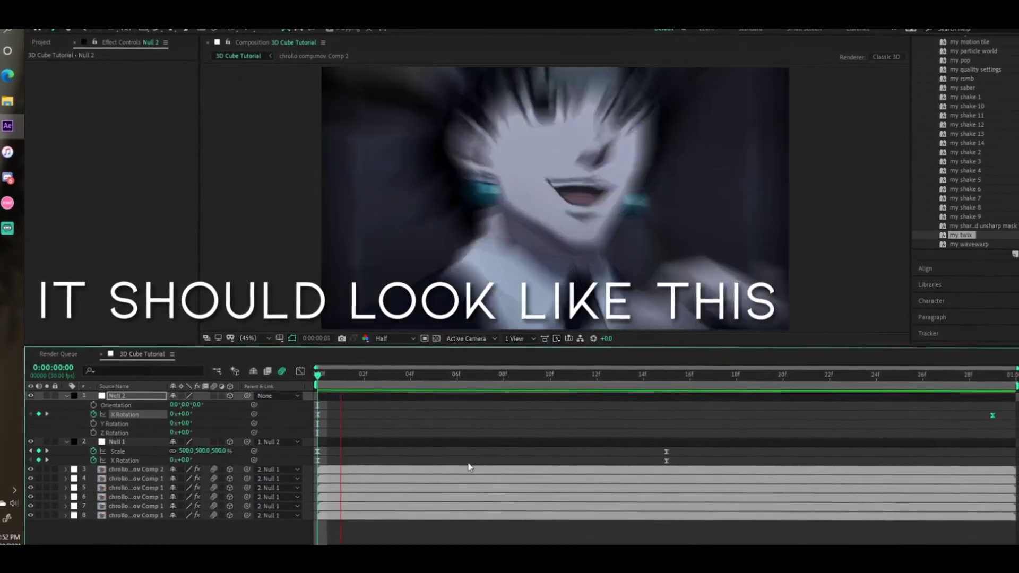
key("space")
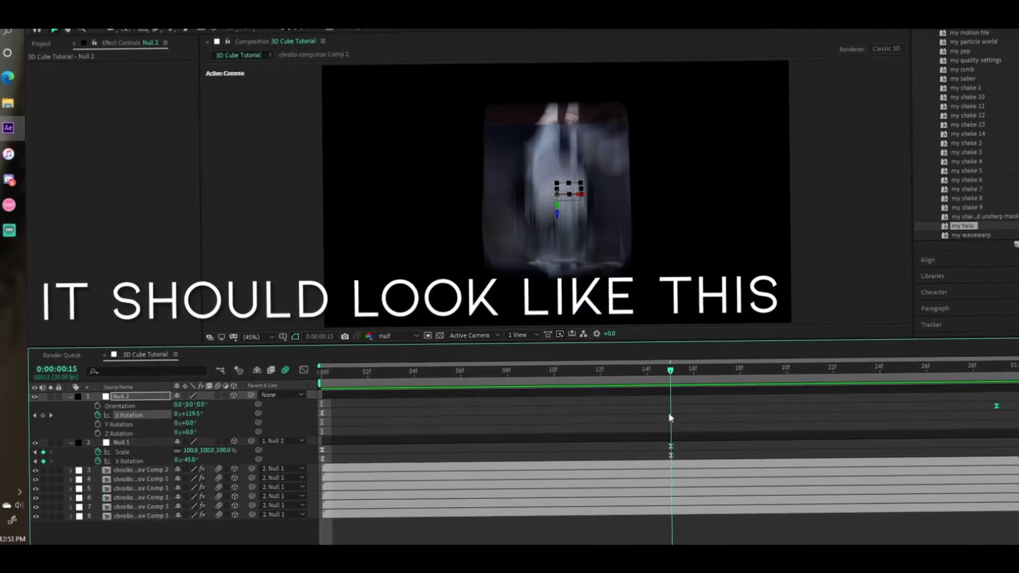
Keyframe Null 1's Scale at 60,60,60% on the final frame
key("u")
left_click(684, 412)
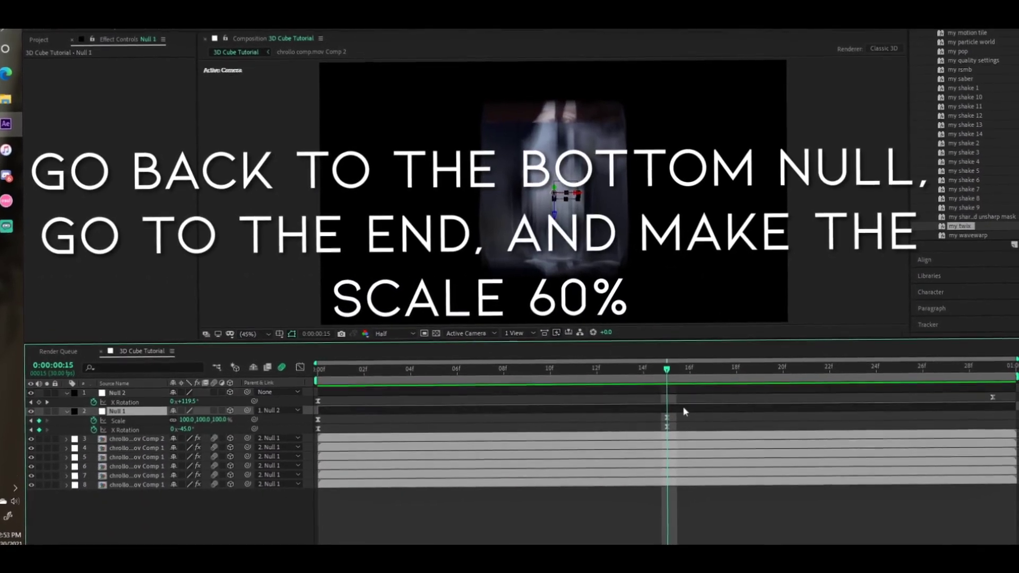
key("End")
left_click_drag(186, 420, 183, 421)
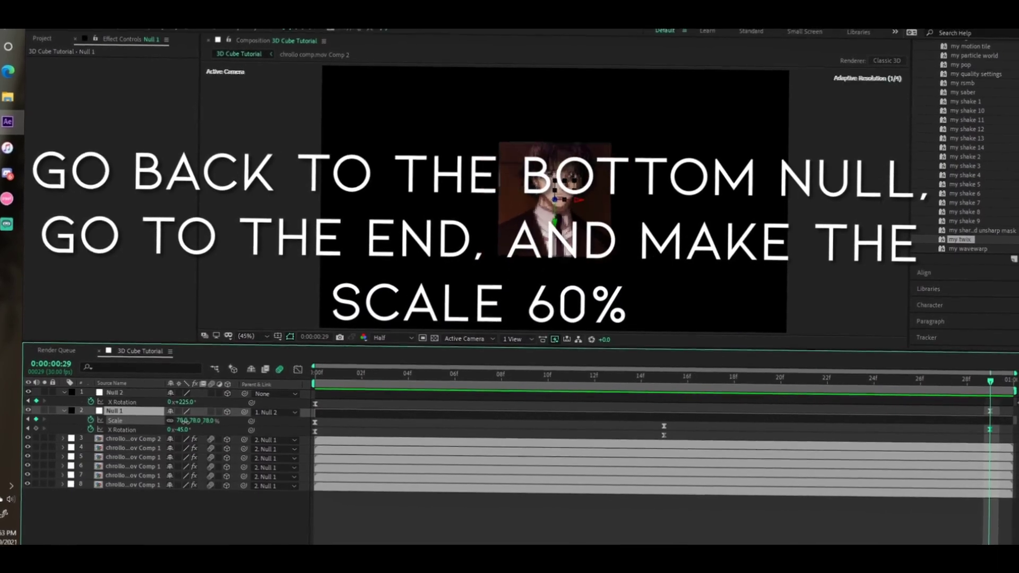
left_click(183, 420)
type("60")
key("Return")
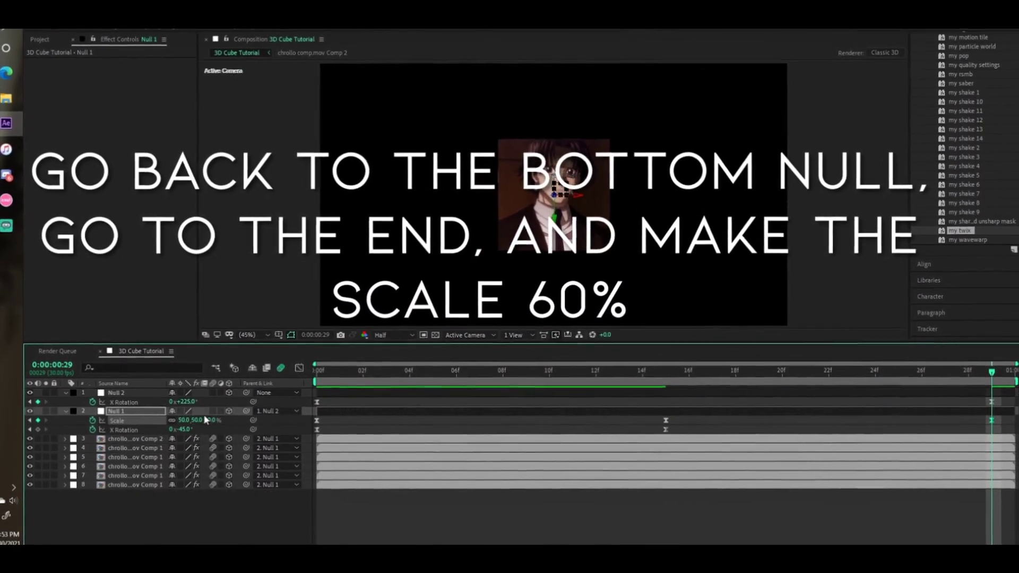
left_click(202, 420)
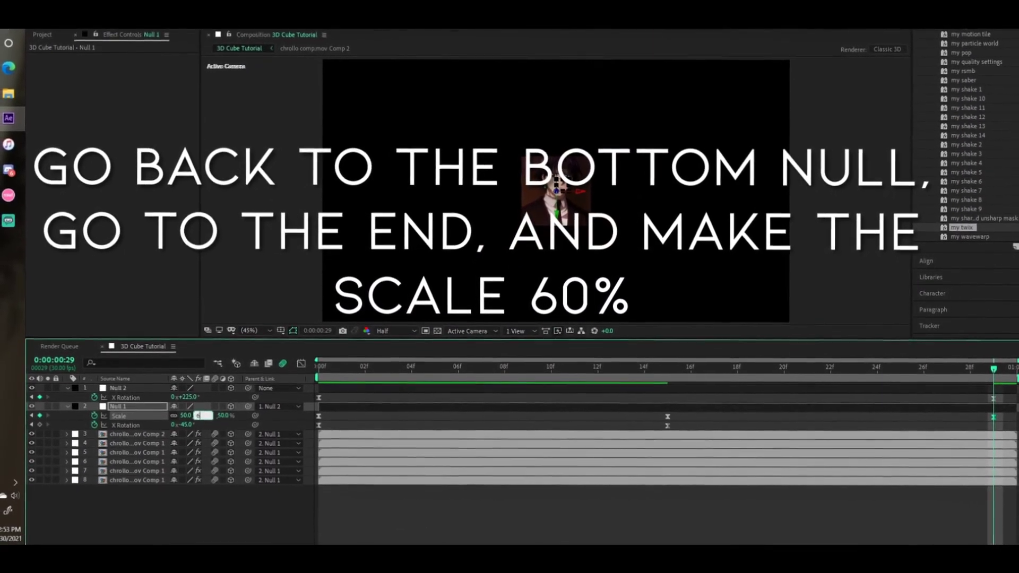
type("60")
key("Return")
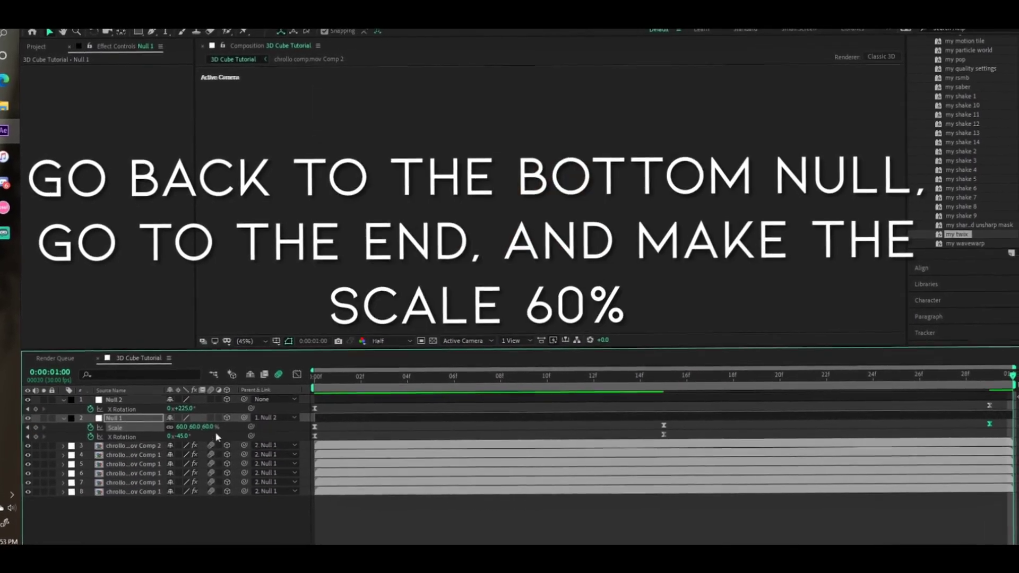
key("End")
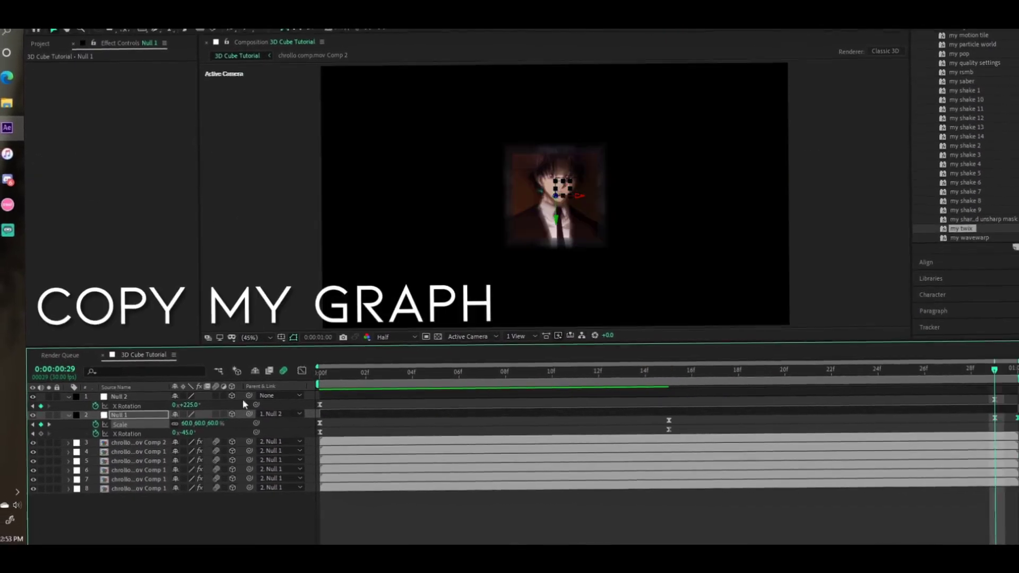
Bring up Null 1's Scale curve in the Graph Editor and move the time back to frame 23
left_click(301, 370)
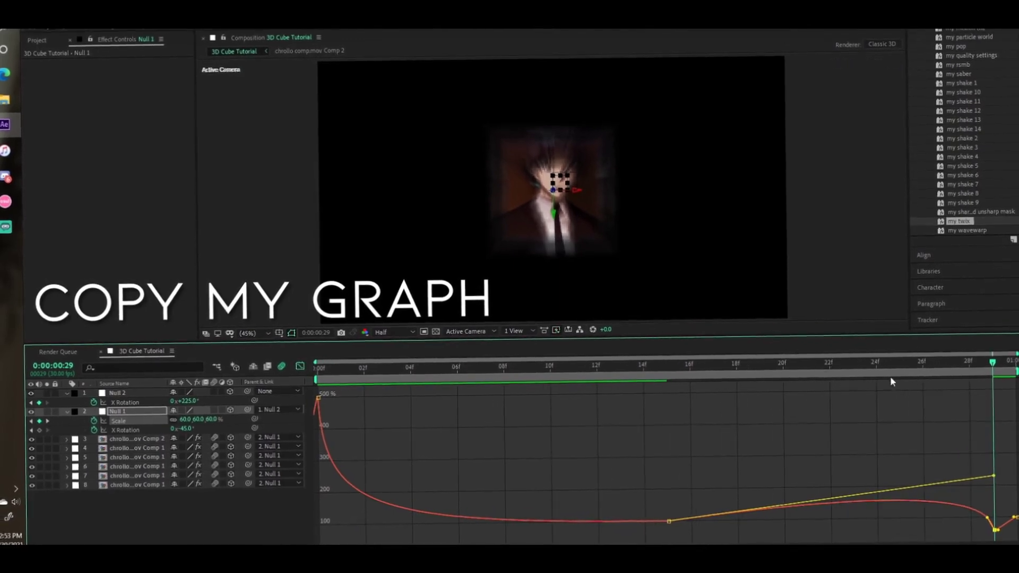
left_click_drag(889, 377, 862, 399)
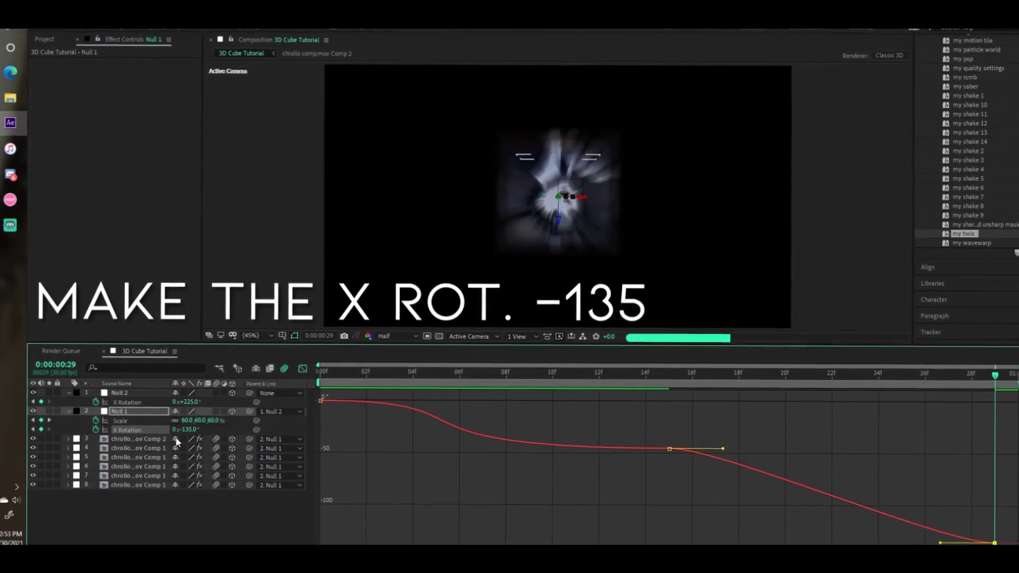
Bend Null 1's X Rotation curve to ease toward -45° and drop steeply to -135°, then preview
mouse_move(714, 445)
left_mouse_down()
mouse_move(750, 422)
mouse_move(987, 359)
left_mouse_up()
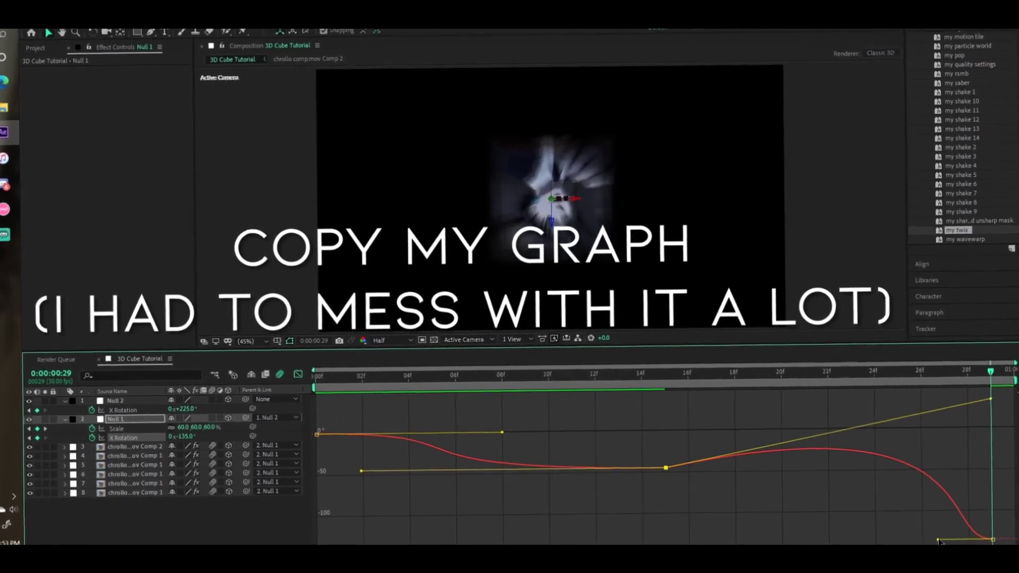
left_click_drag(938, 540, 983, 479)
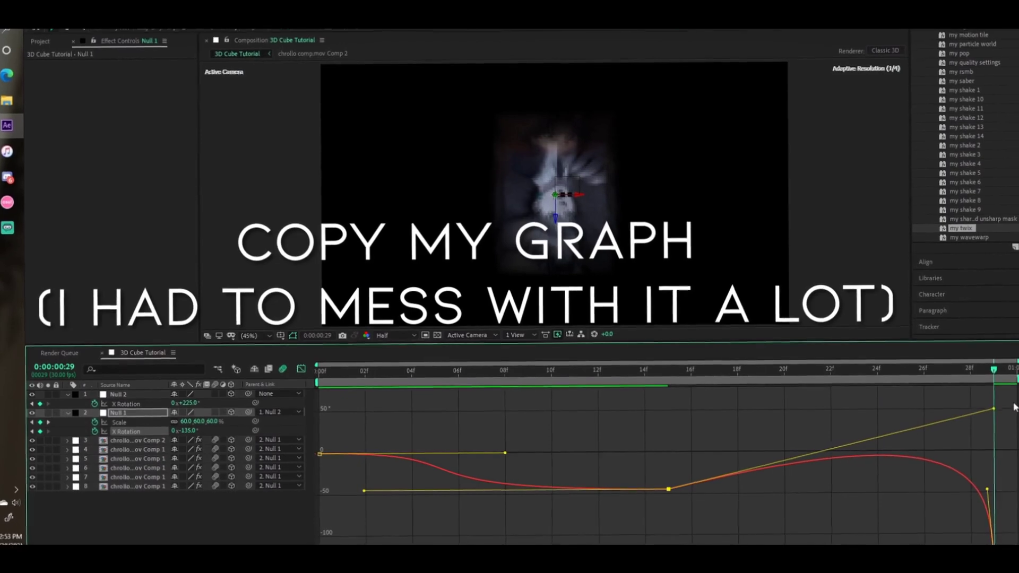
key("space")
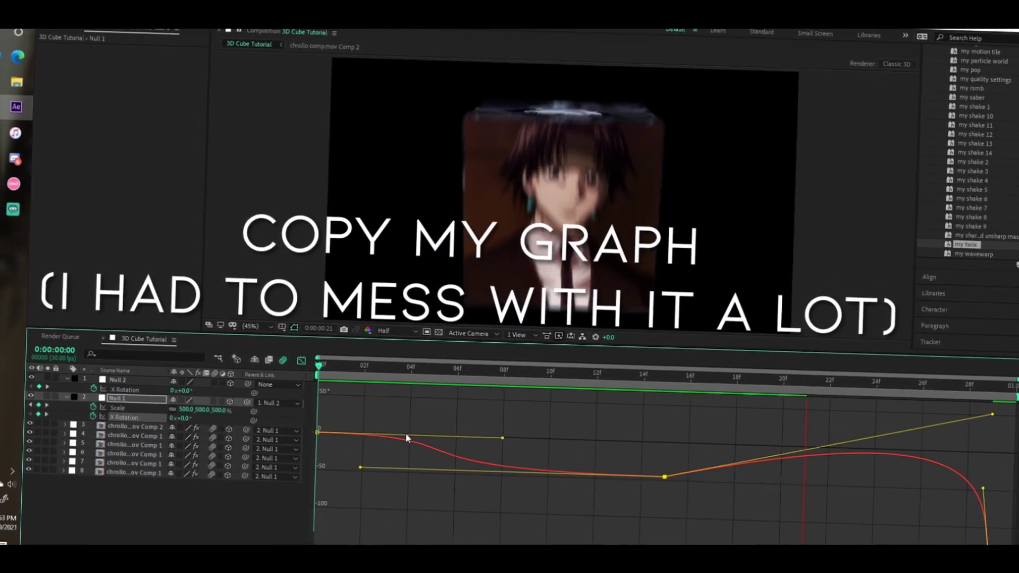
key("space")
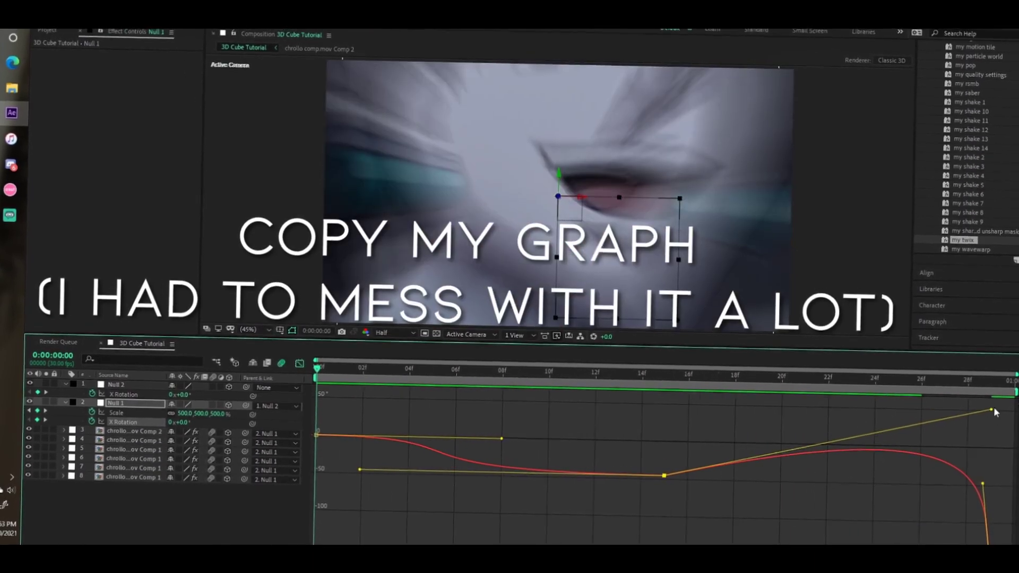
Deselect the keyframes, preview the tumble twice more, and return the timeline to layer bars
left_click(995, 414)
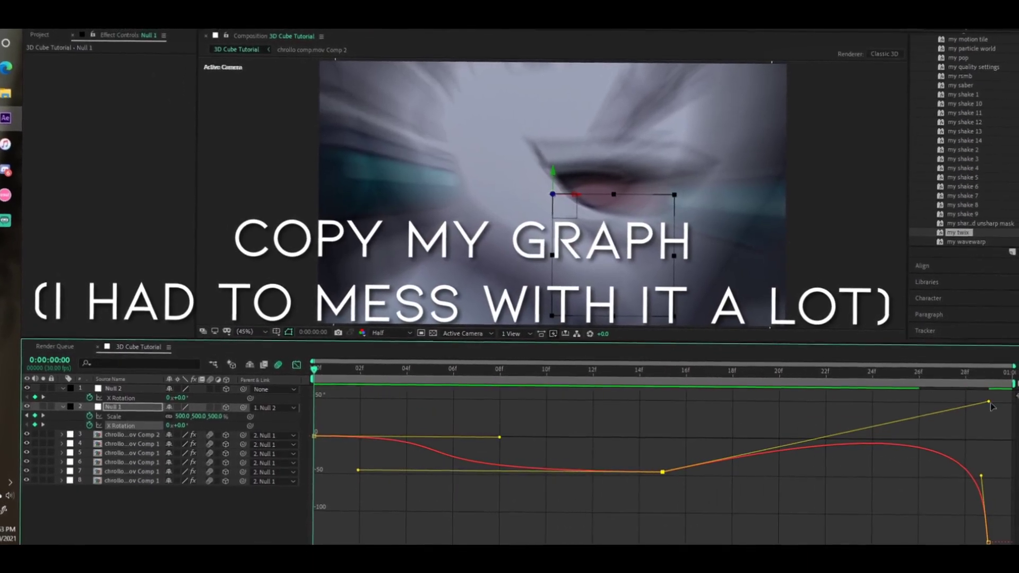
key("space")
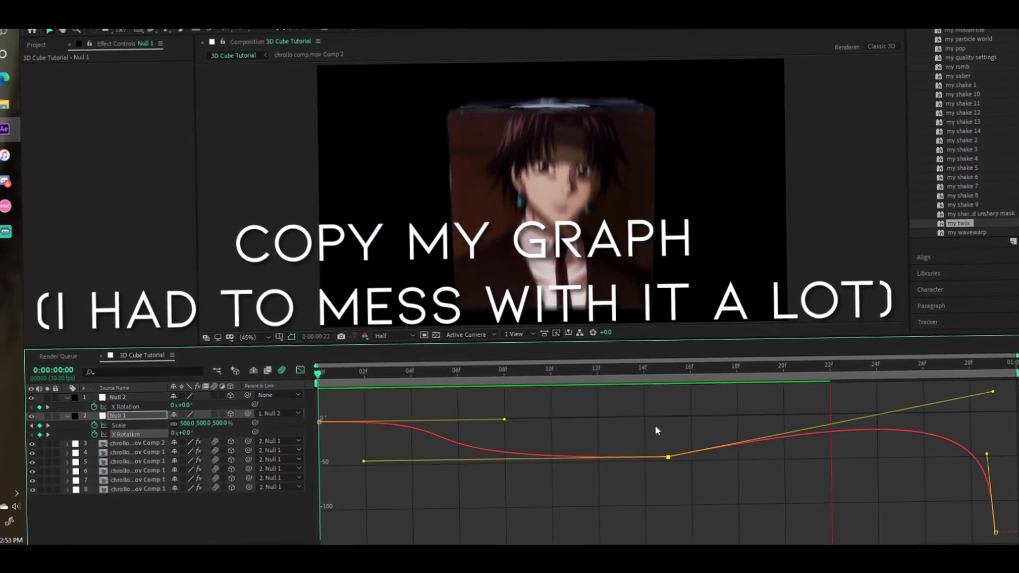
key("space")
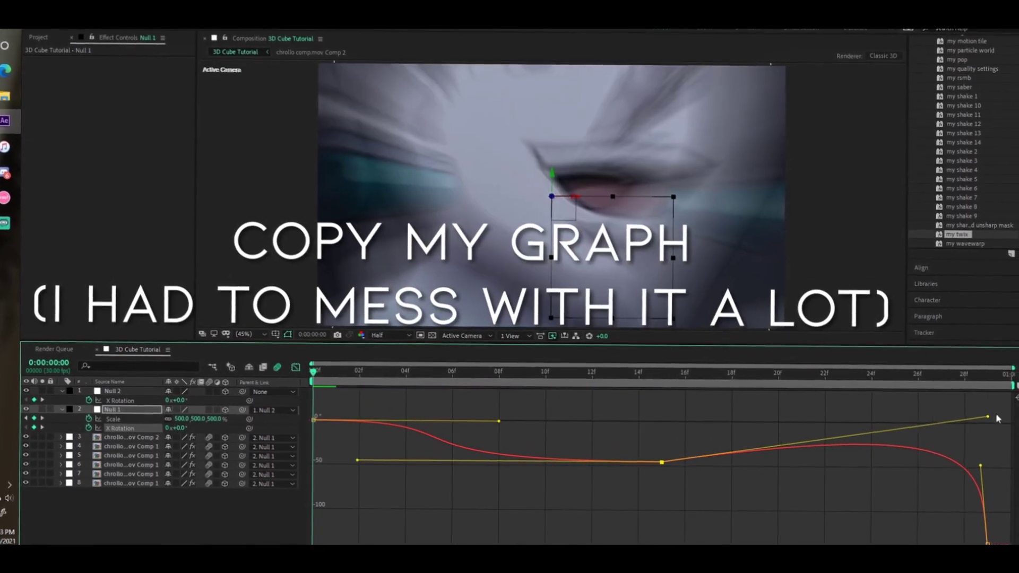
key("space")
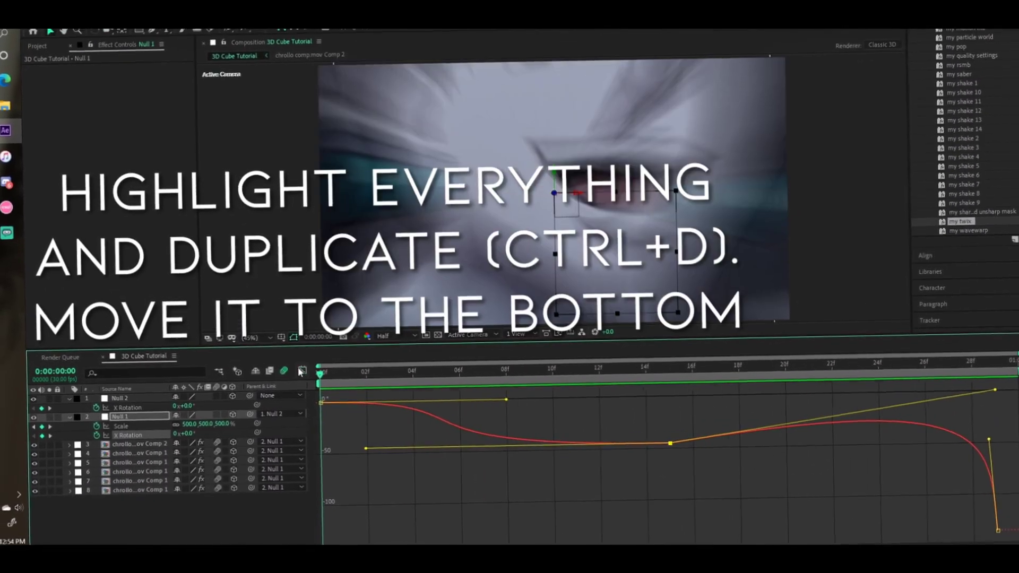
left_click(297, 365)
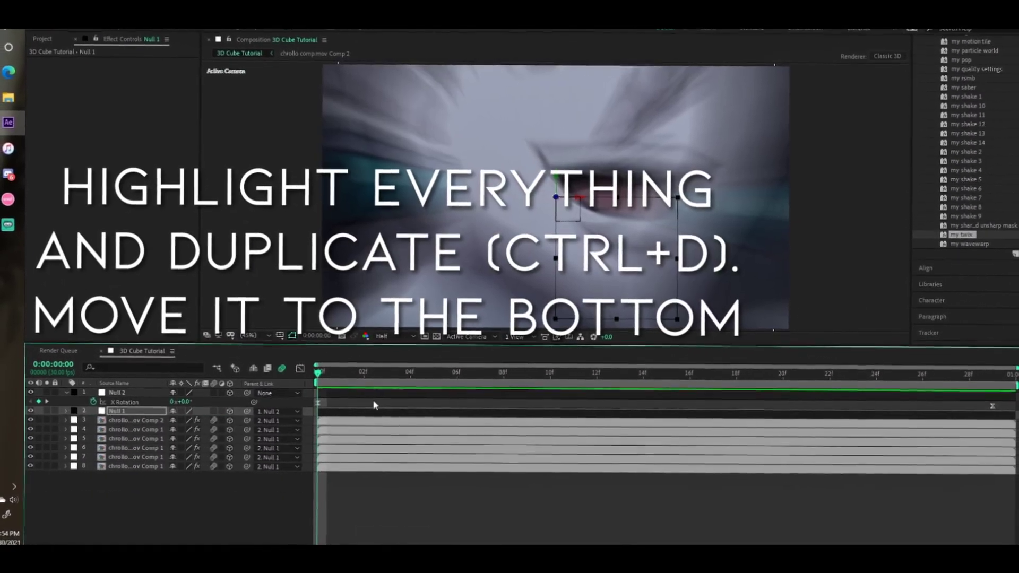
Duplicate all eight cube layers and set the copied top Null 2's Scale to 1000%
left_click_drag(302, 390, 365, 468)
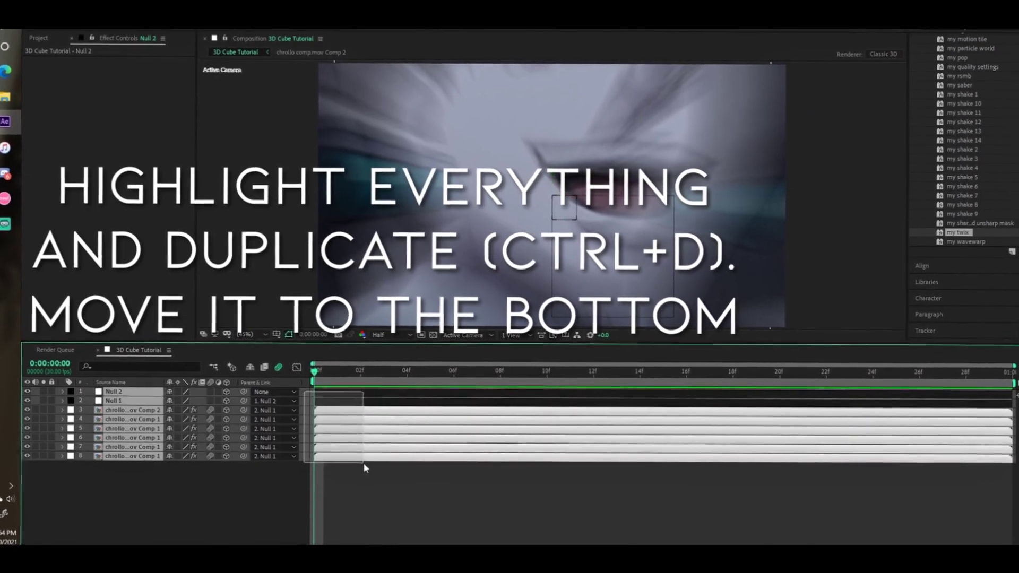
key("ctrl+d")
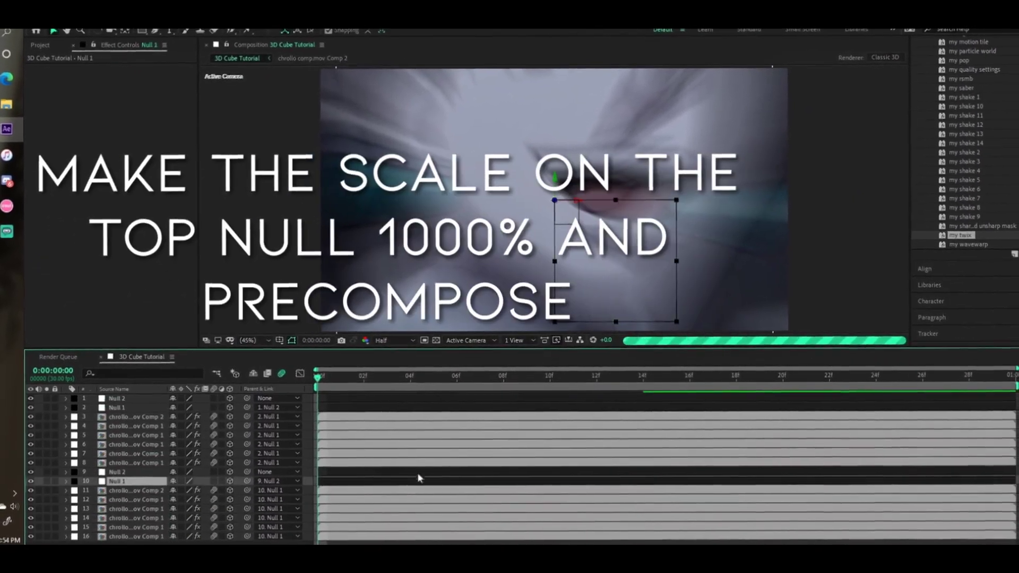
left_click(116, 472)
key("s")
left_click(189, 481)
type("1000")
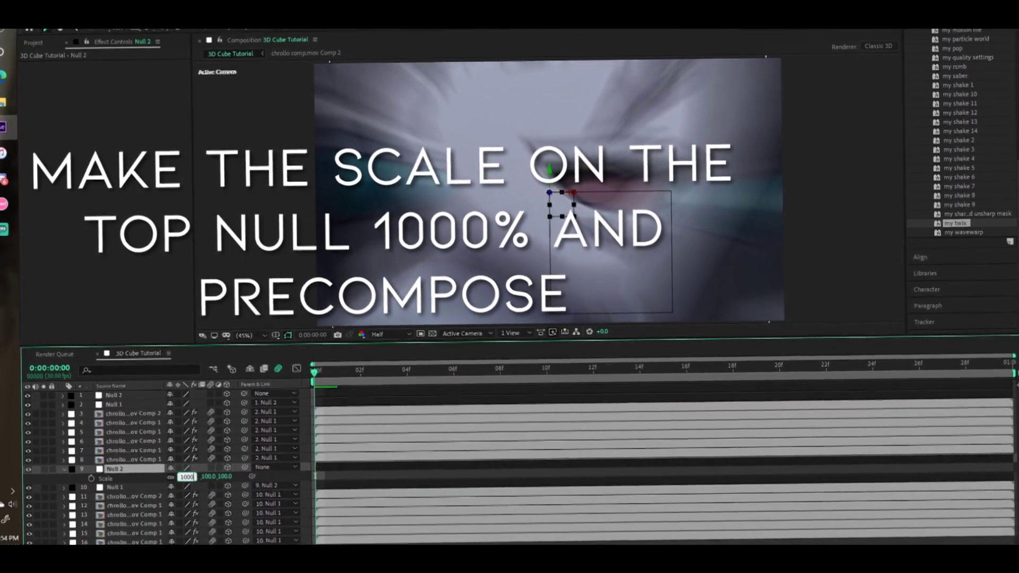
key("Return")
Pre-compose duplicated layers 9–16 into Pre-comp 1 and set its Opacity to 65%
left_click_drag(308, 469, 335, 537)
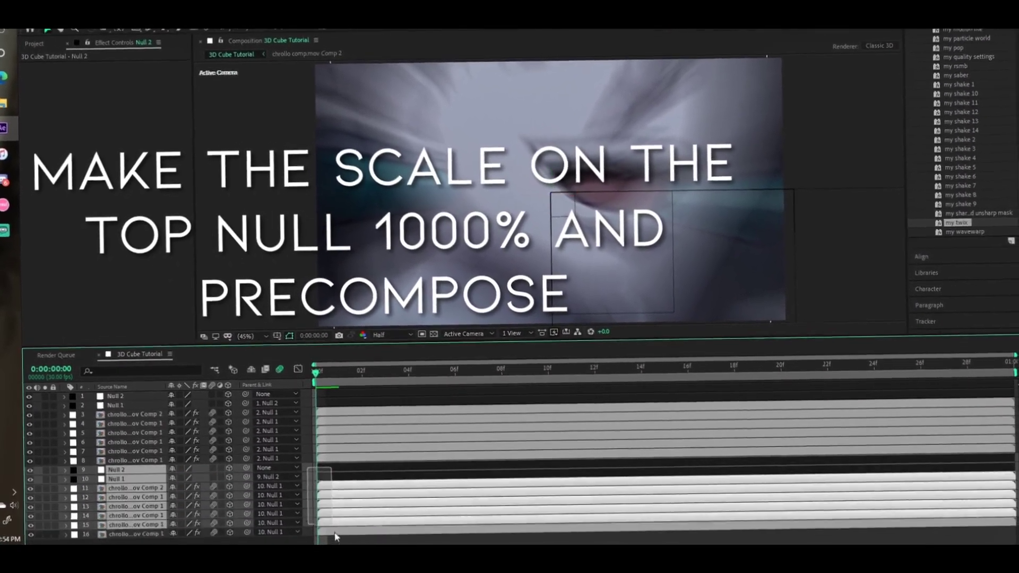
right_click(335, 533)
left_click(371, 513)
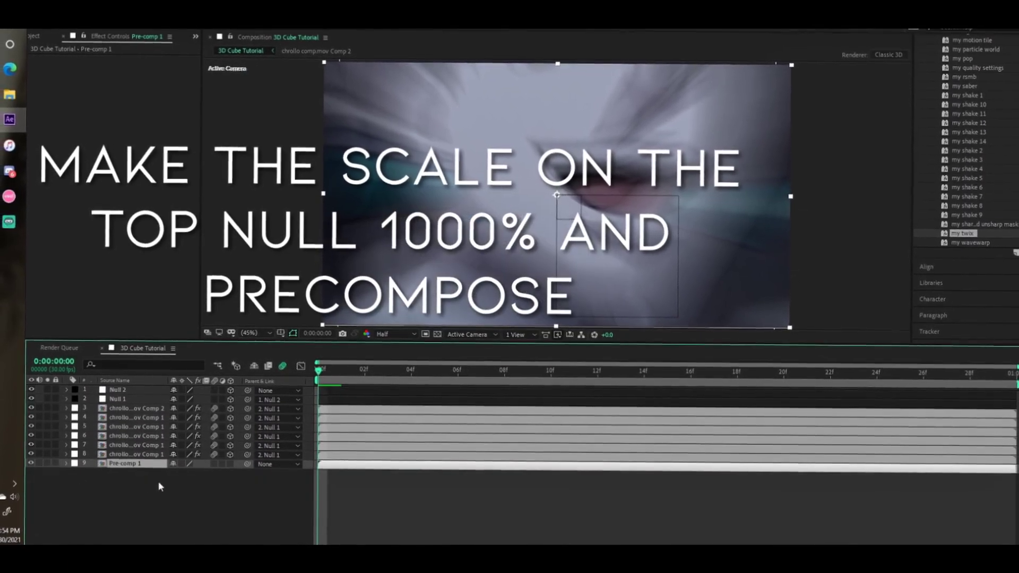
key("t")
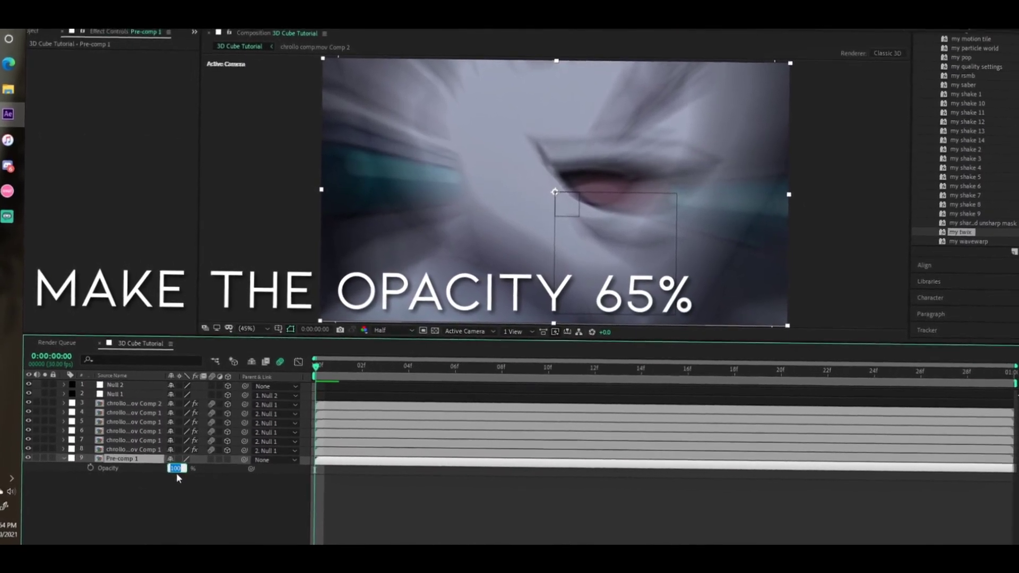
type("65")
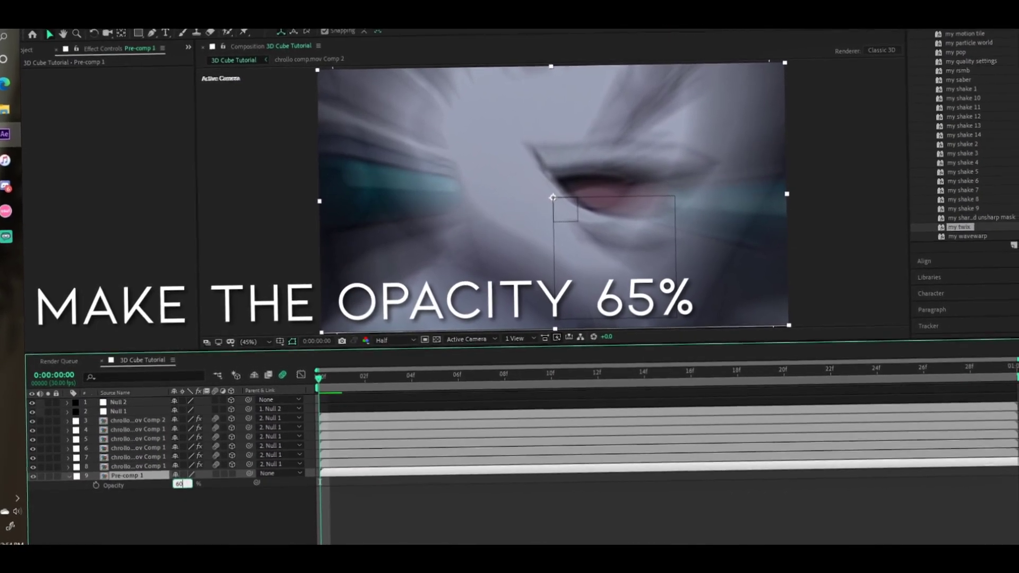
key("Return")
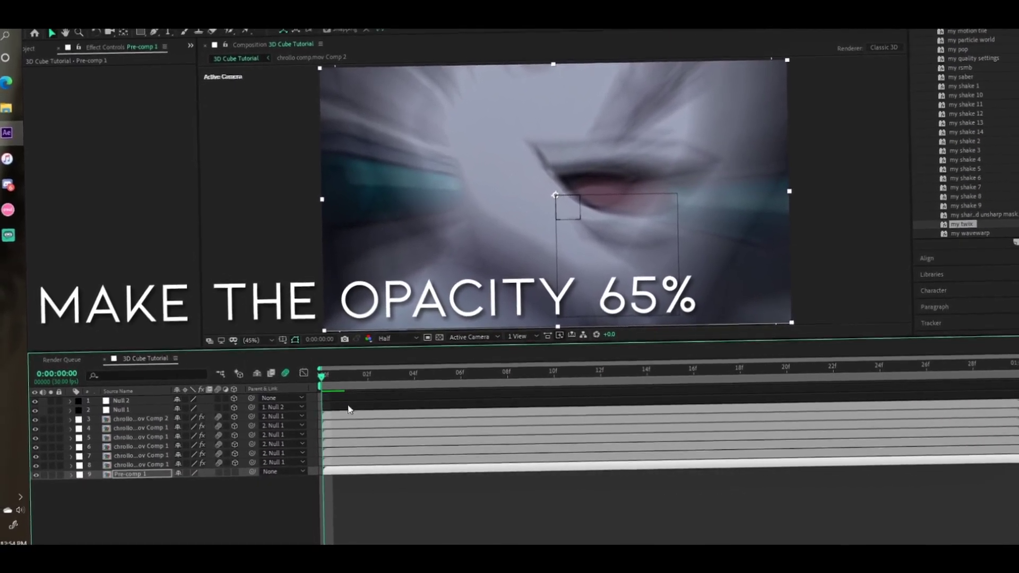
left_click(120, 400)
Add Parallel Light 1 through New > Light with the Parallel type, and preview the lit cube
right_click(312, 406)
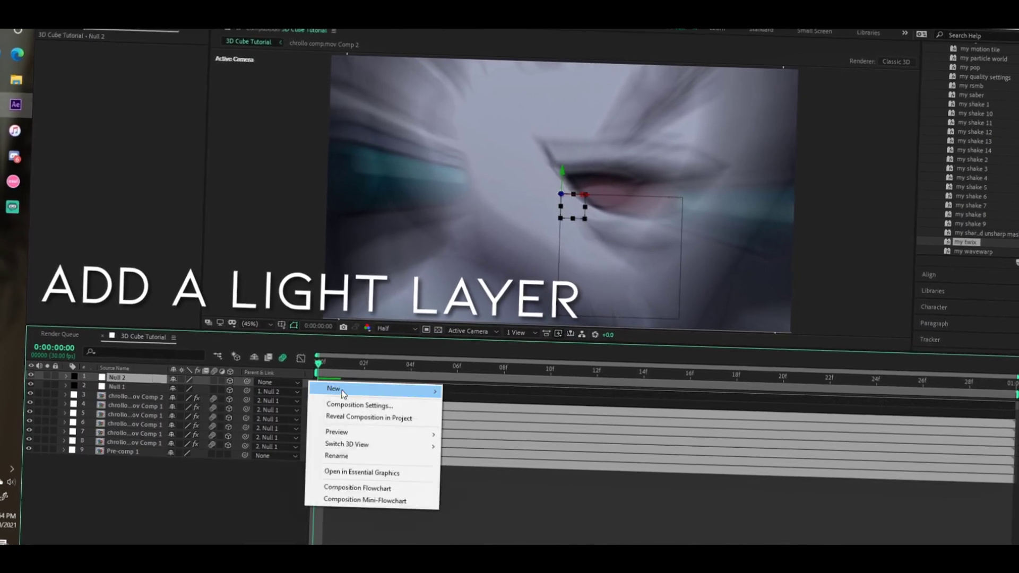
mouse_move(335, 409)
left_click(506, 435)
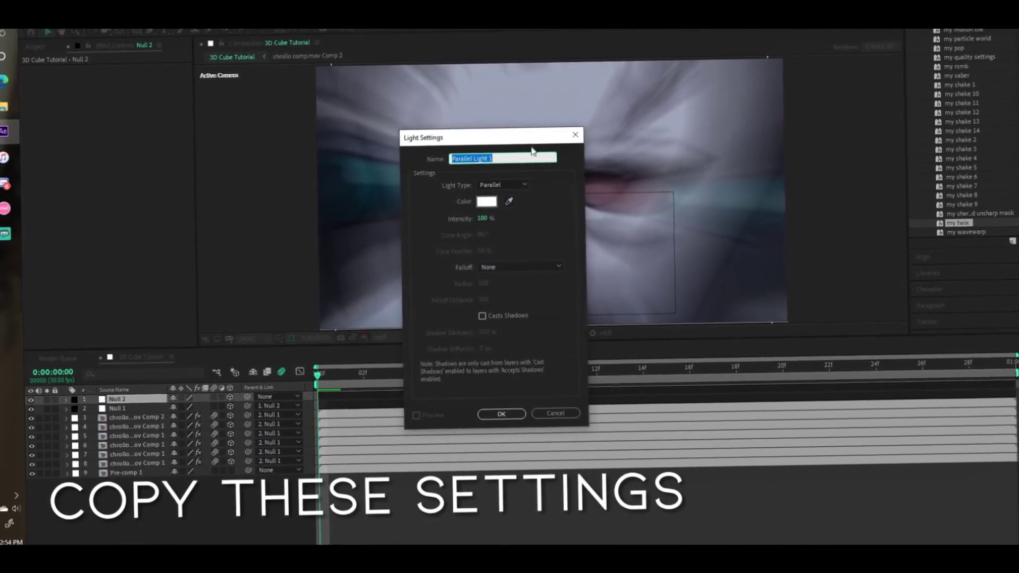
left_click(499, 414)
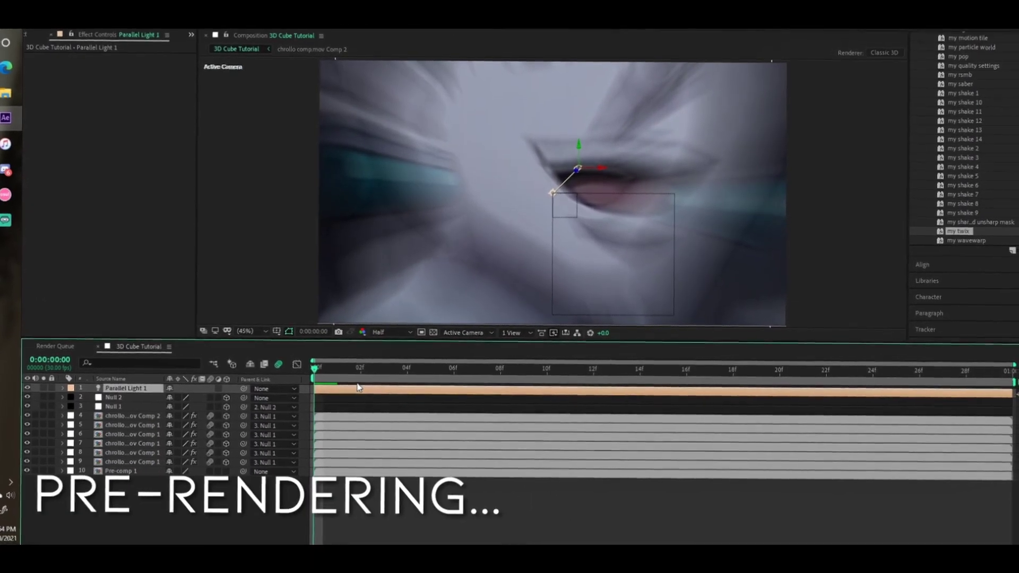
key("space")
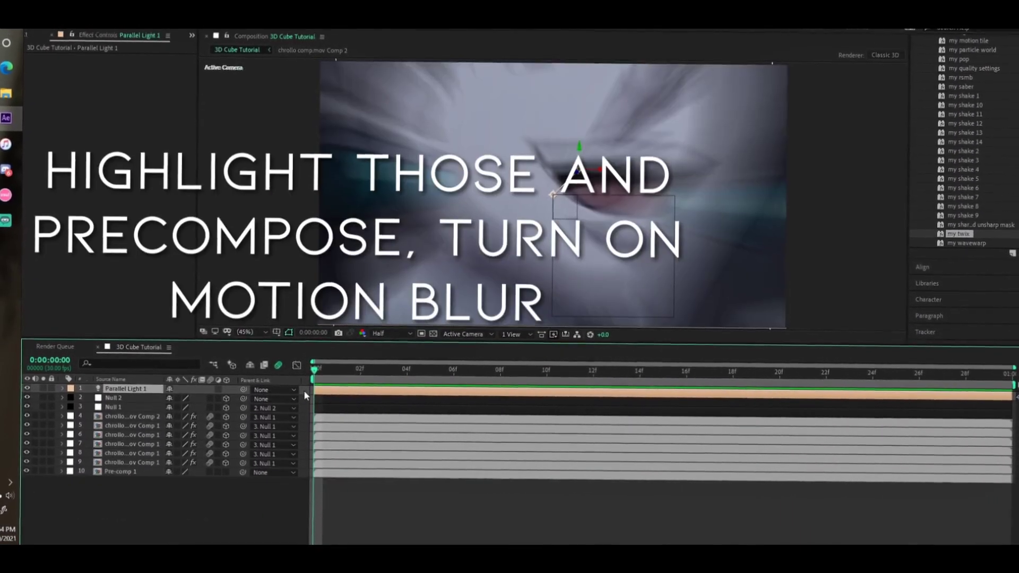
Pre-compose the light, nulls and cube clip layers into Pre-comp 2
left_click_drag(303, 390, 356, 472)
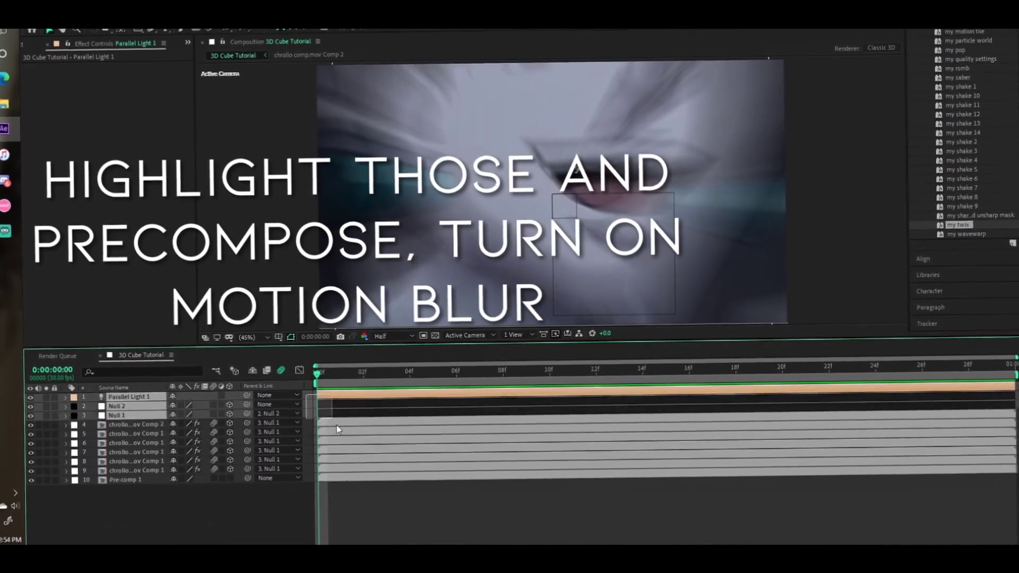
right_click(356, 472)
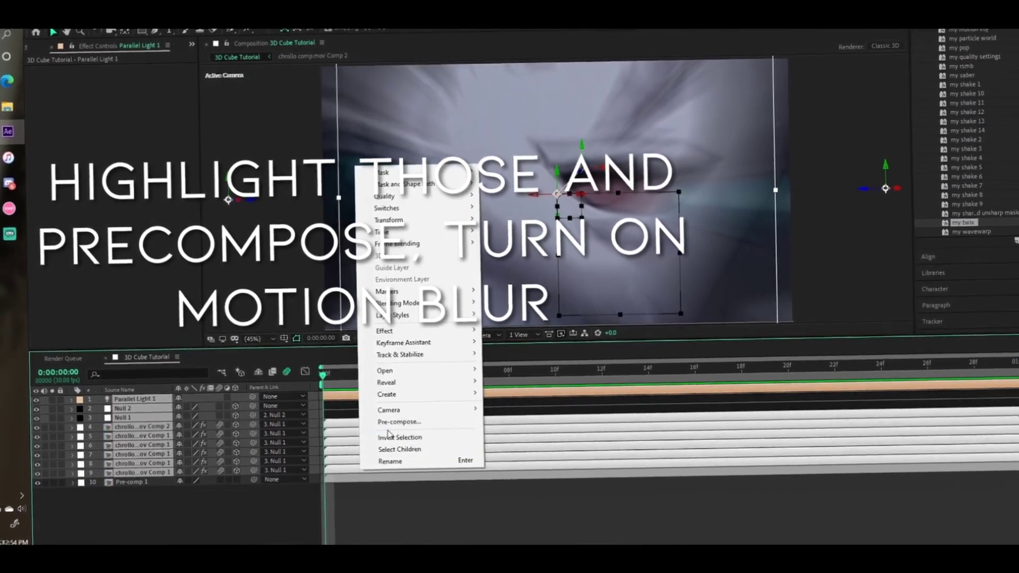
left_click(364, 417)
key("Return")
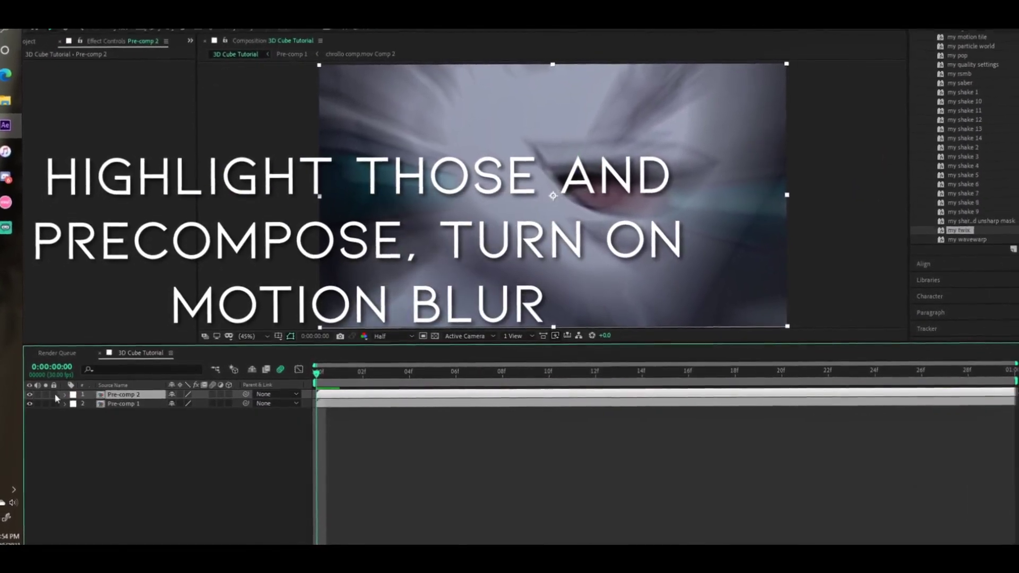
Enable motion blur on Pre-comp 2 and apply the my dropshadow preset to it
left_click(211, 389)
scroll(955, 212, "up", 5)
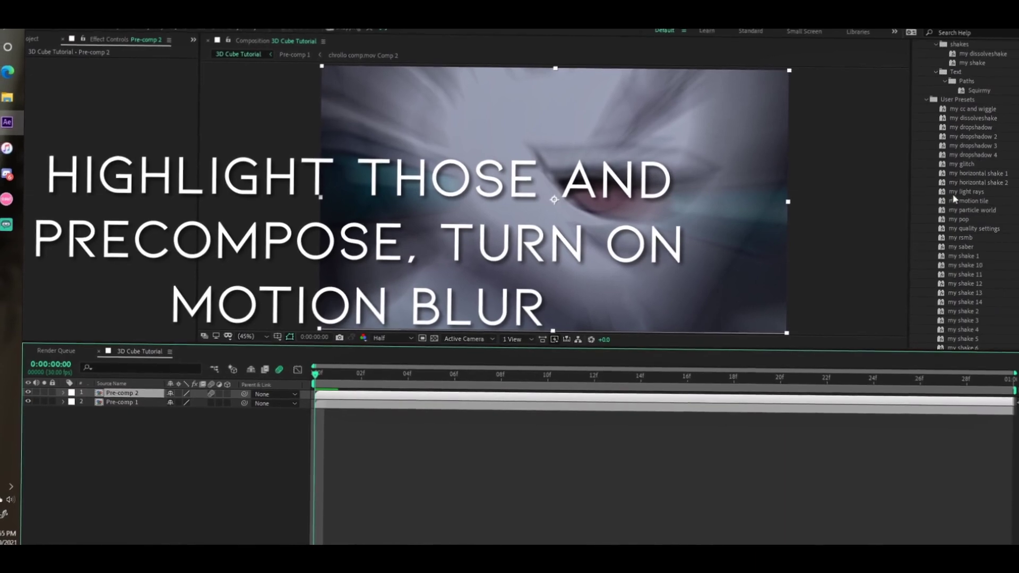
left_click_drag(969, 129, 833, 395)
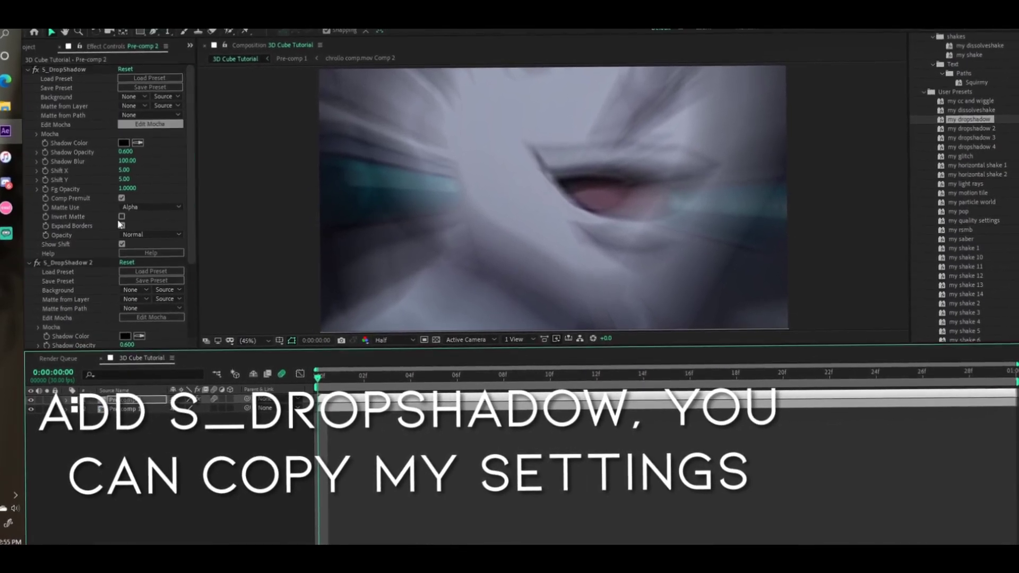
Duplicate the top Pre-comp 2 layer and set the current time to frame 15
scroll(103, 202, "down", 5)
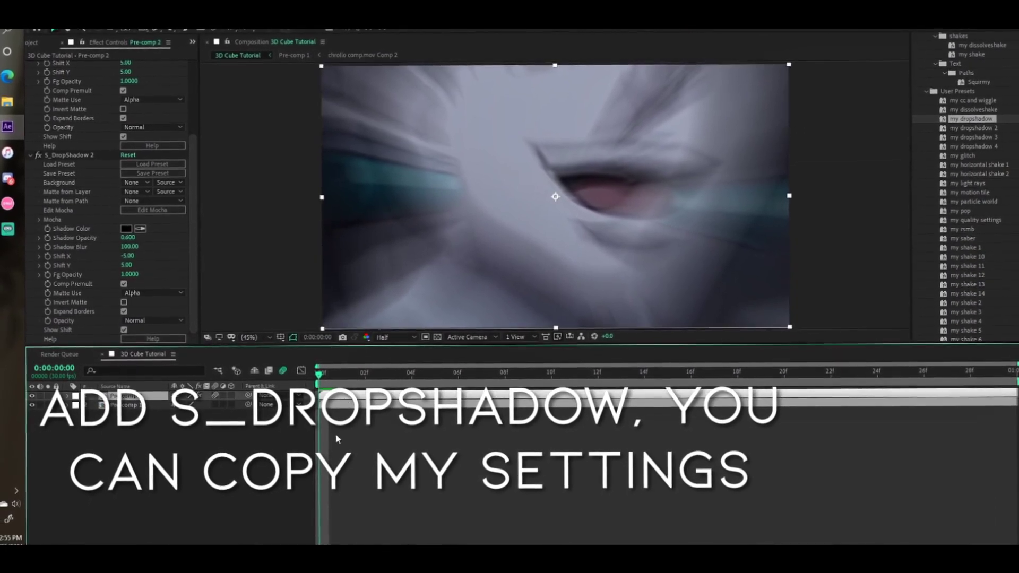
key("ctrl+d")
key("ctrl+d")
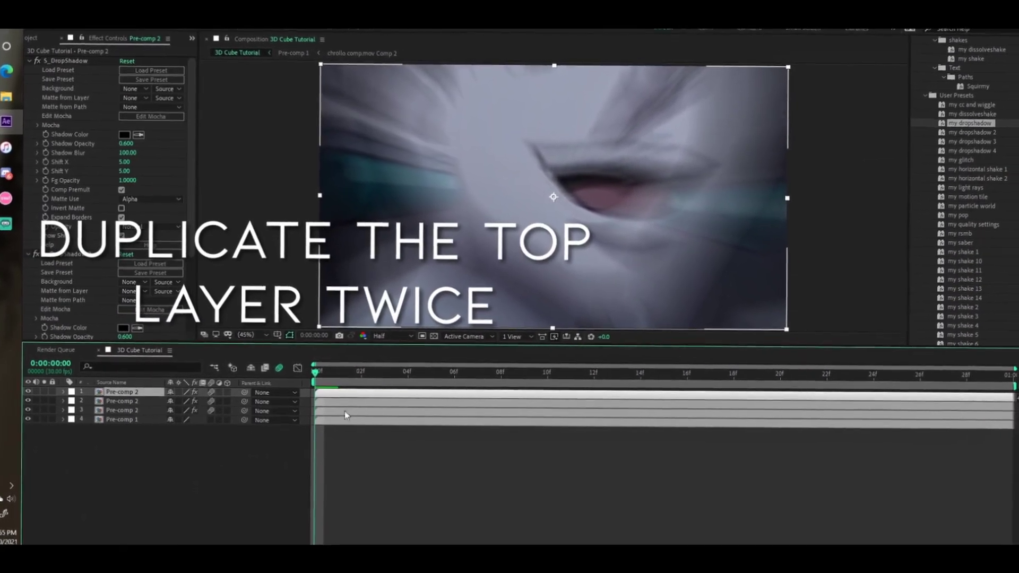
left_click(662, 375)
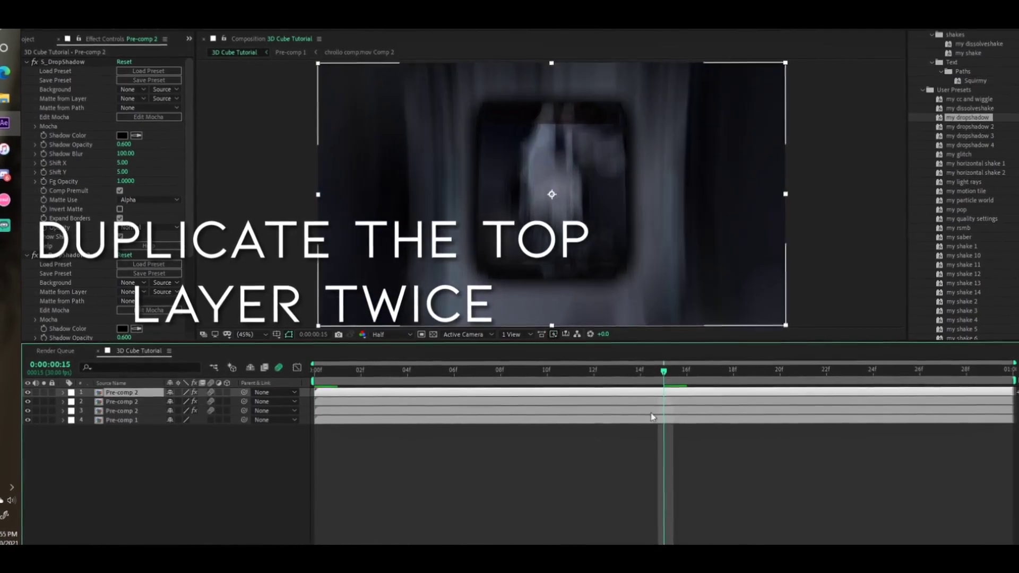
Scale the two middle Pre-comp 2 copies to 50% and play from frame 15
left_click(122, 401)
left_click(121, 410, "shift")
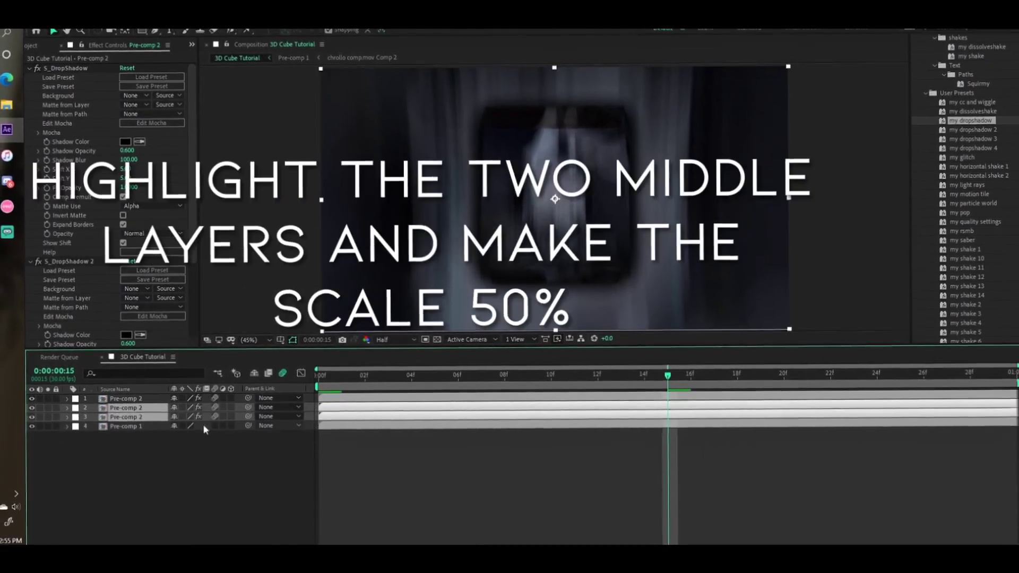
key("s")
left_click(184, 434)
type("50")
key("Return")
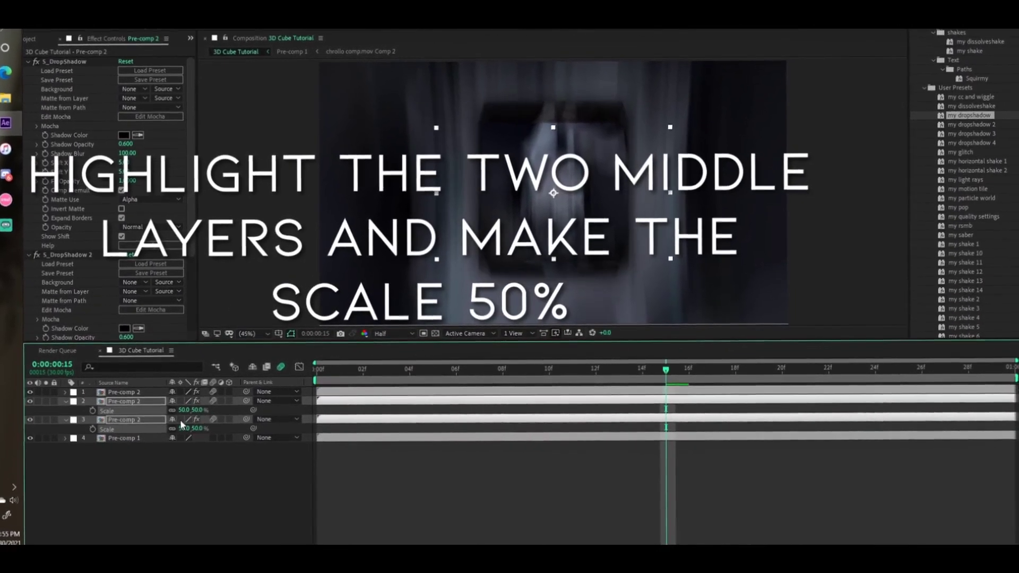
key("s")
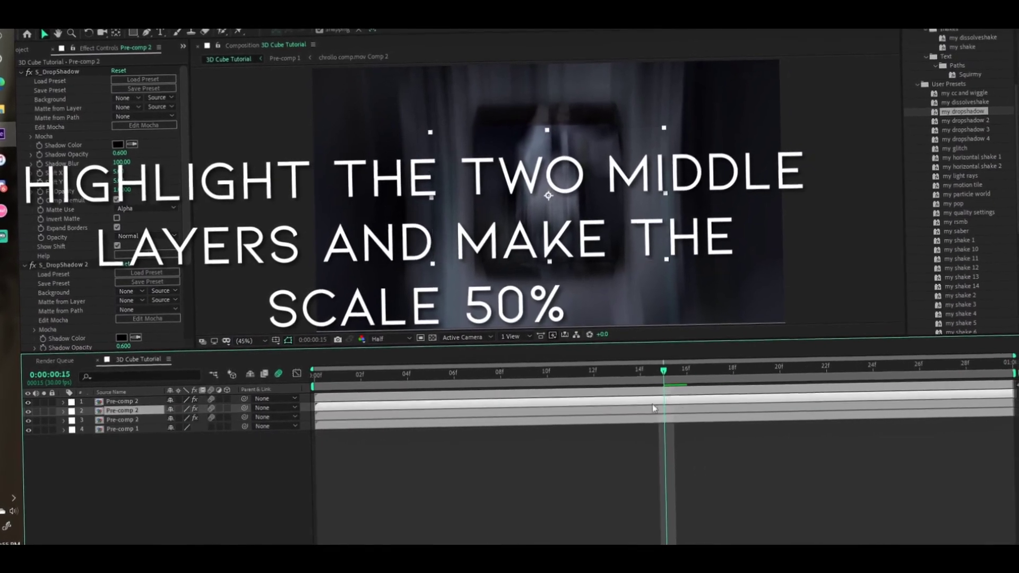
key("space")
left_click(664, 379)
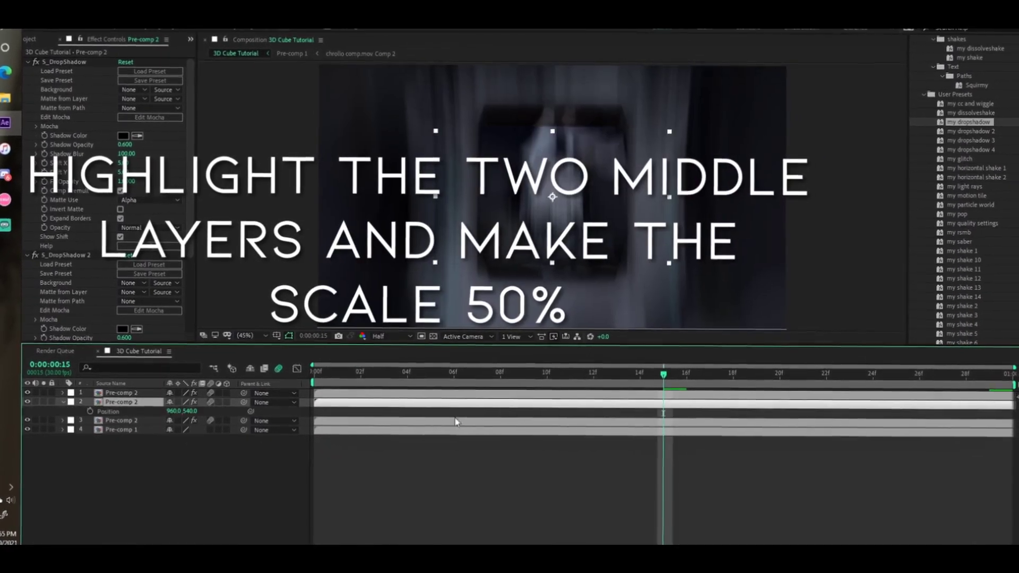
Separate layer 2's Position dimensions and add an X Position keyframe of 540 after frame 15
right_click(135, 411)
left_click(207, 432)
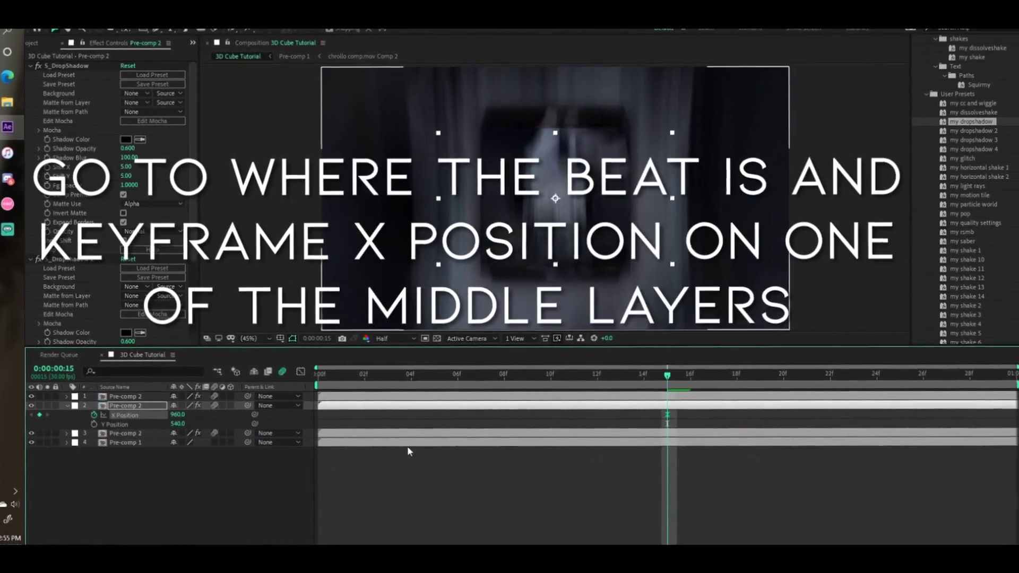
key("End")
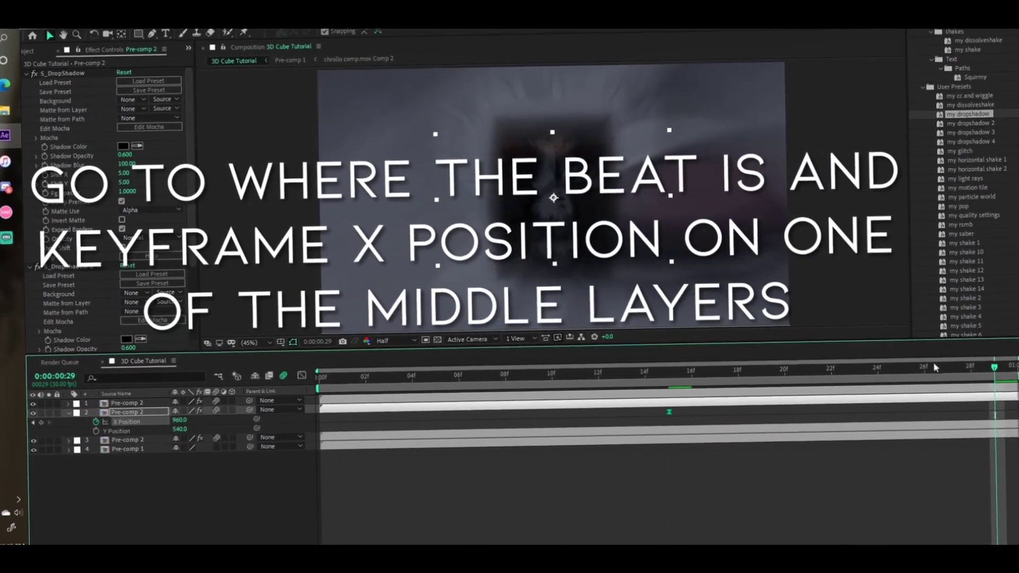
left_click_drag(935, 367, 675, 451)
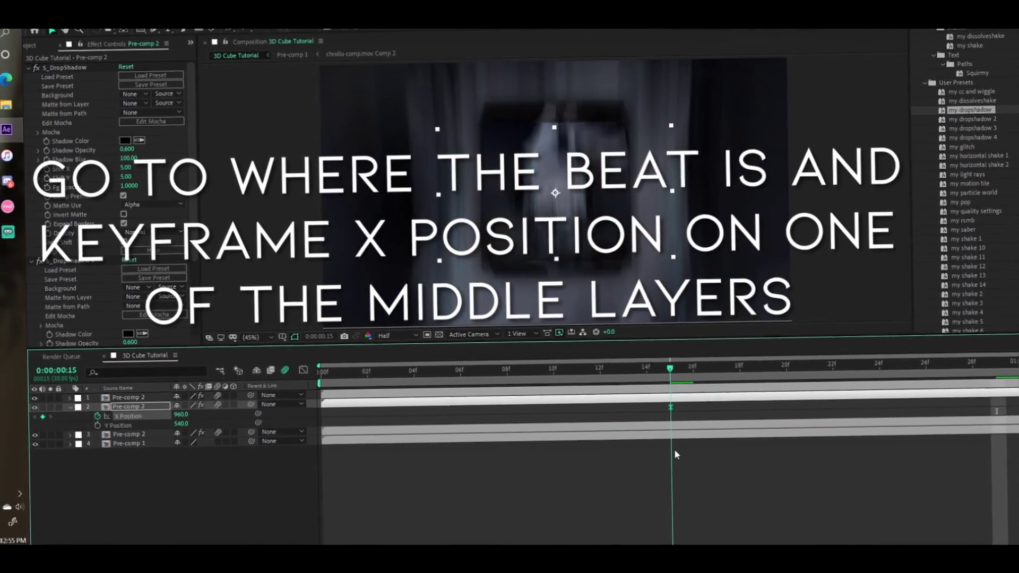
left_click(761, 367)
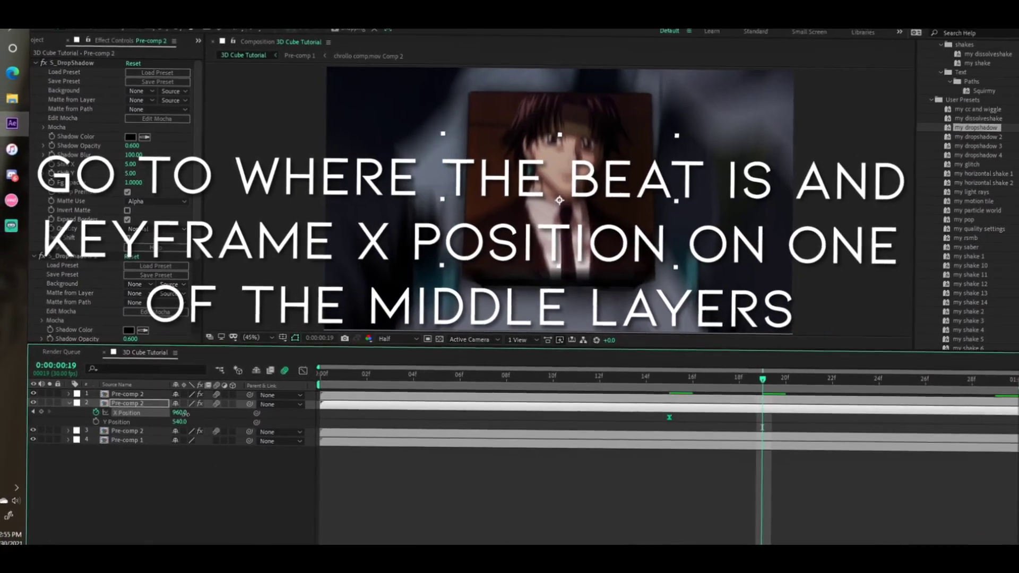
left_click(180, 413)
type("540")
key("Return")
mouse_move(180, 415)
left_mouse_down()
mouse_move(190, 415)
mouse_move(172, 410)
left_mouse_up()
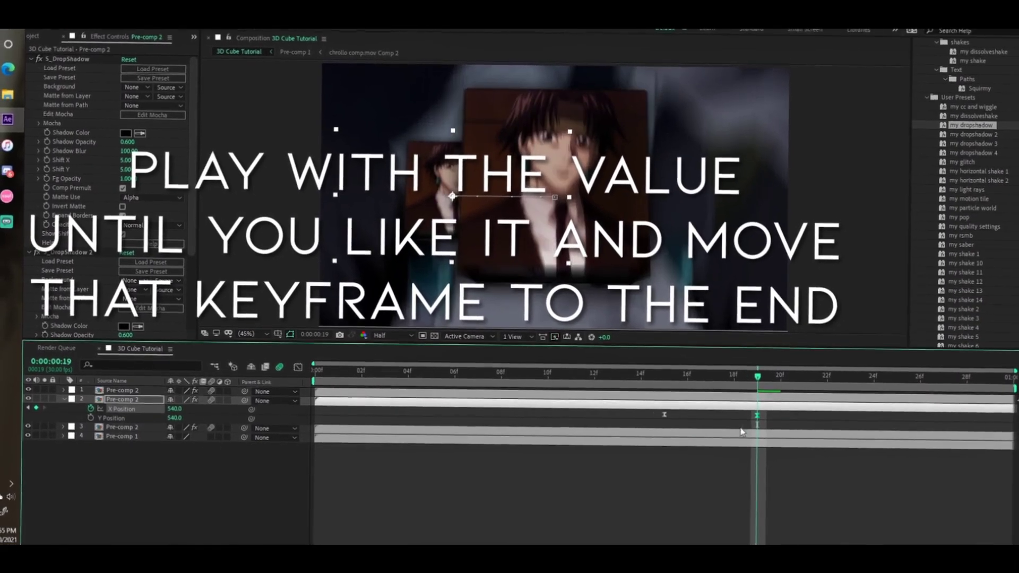
Move the 540 X keyframe to the end and steepen its ease-out in the Graph Editor
left_click_drag(757, 415, 1006, 438)
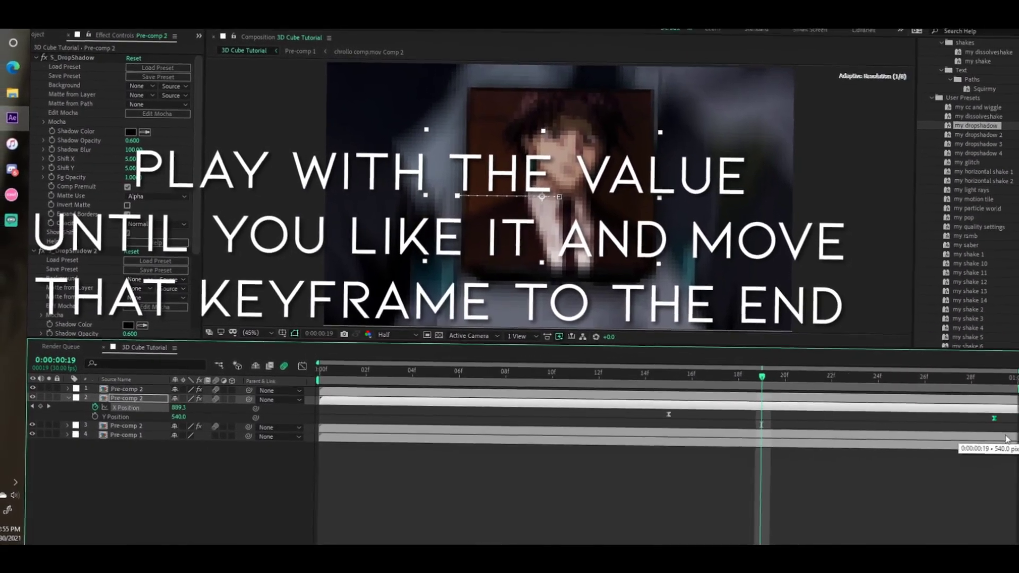
key("shift+F3")
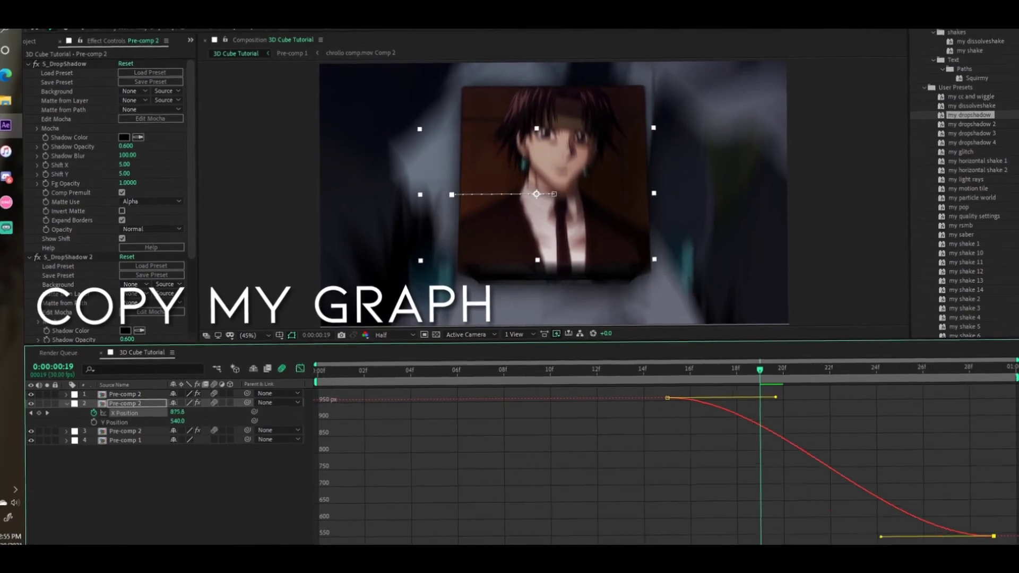
left_click_drag(880, 536, 779, 536)
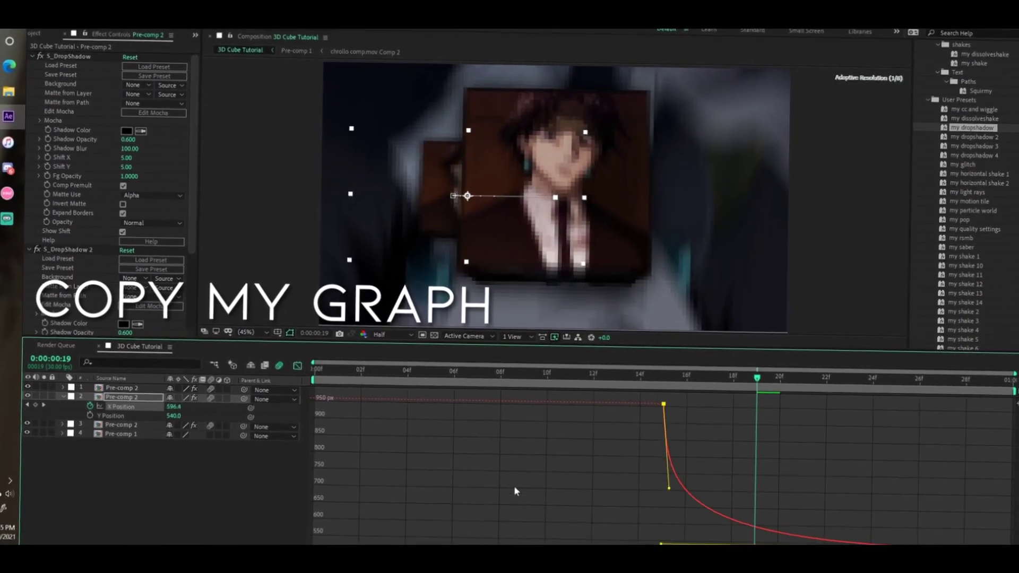
left_click(664, 373)
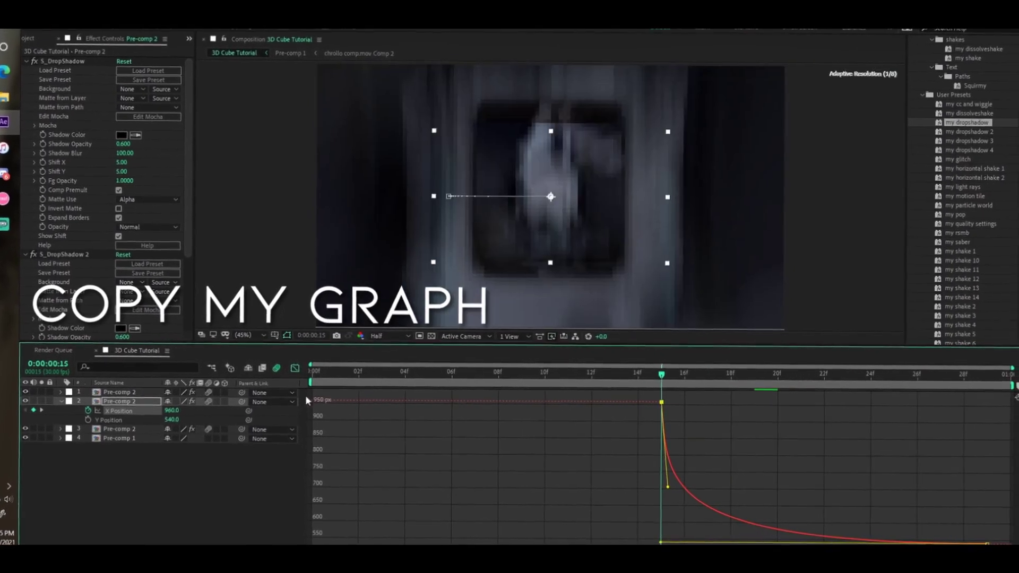
Separate layer 3's Position dimensions and slide its X from 960 out to about 1370
right_click(122, 441)
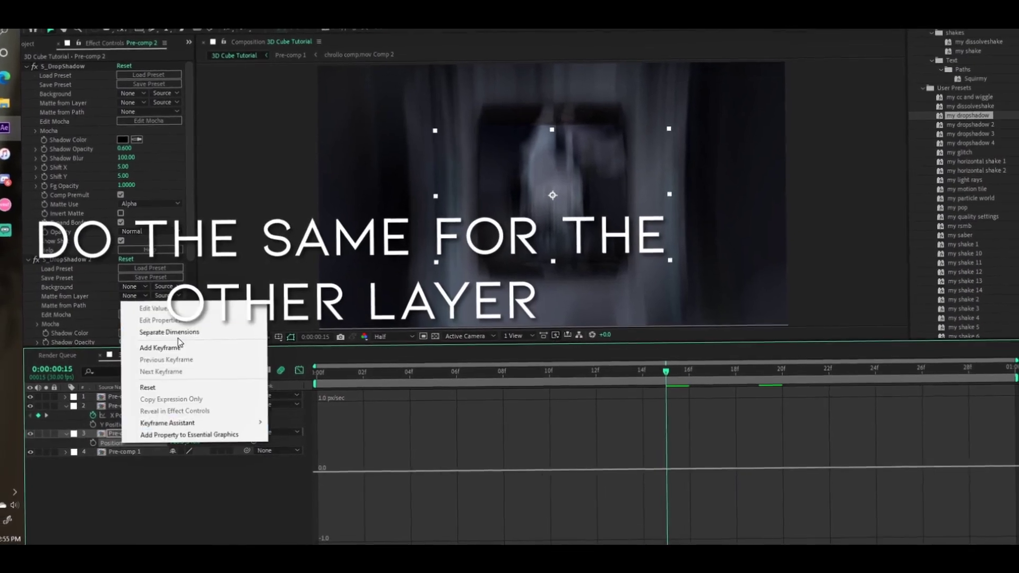
left_click(177, 336)
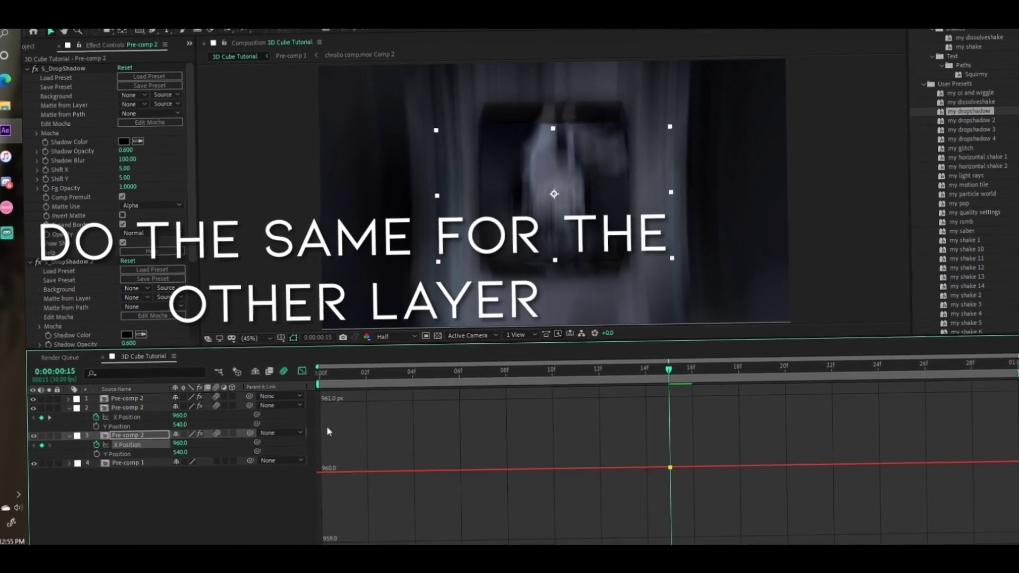
left_click_drag(674, 375, 775, 412)
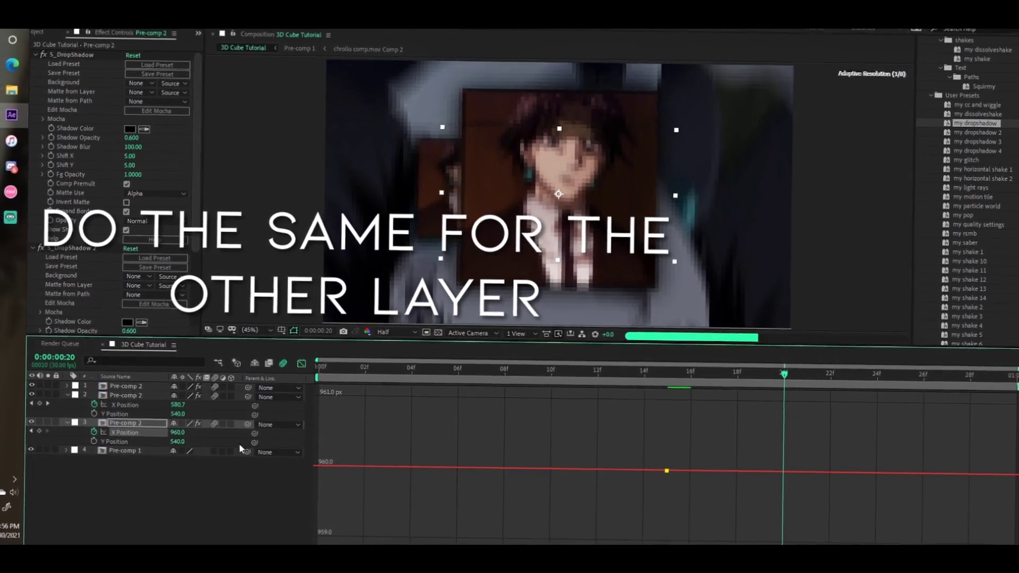
left_click_drag(353, 440, 412, 460)
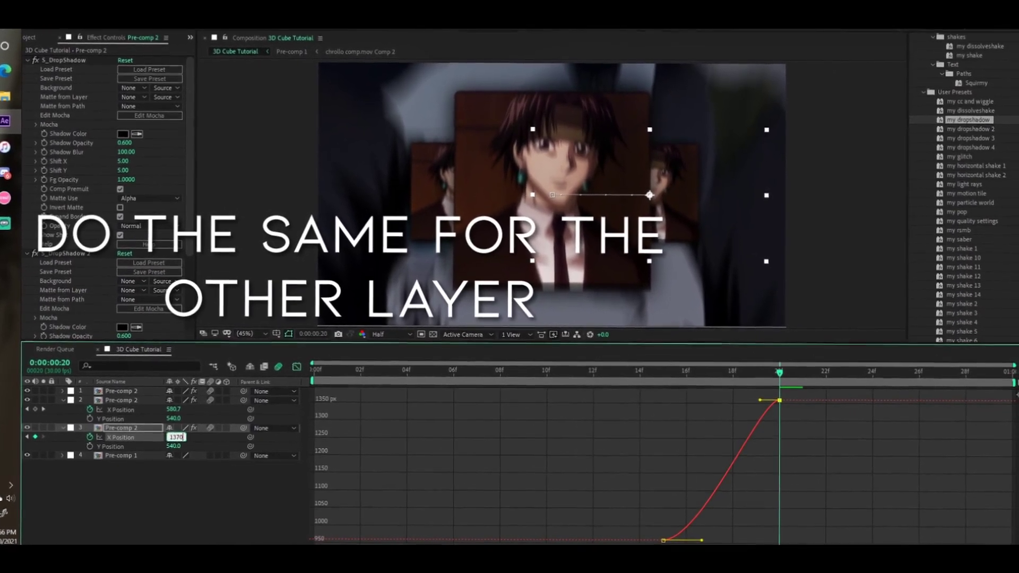
Move layer 3's end keyframe to frame 29 and preview both copies sliding out
left_click(297, 375)
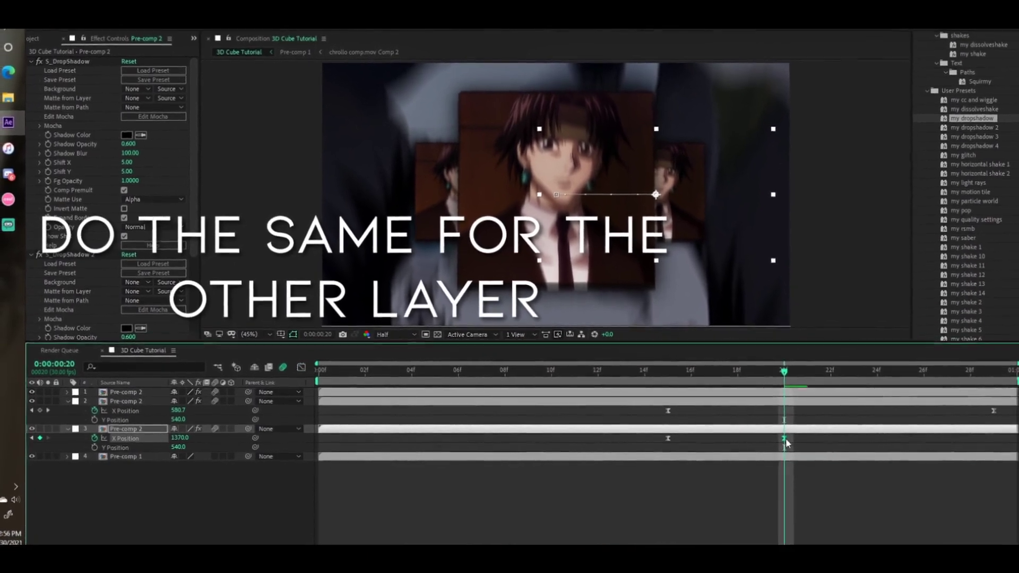
left_click_drag(784, 438, 993, 438)
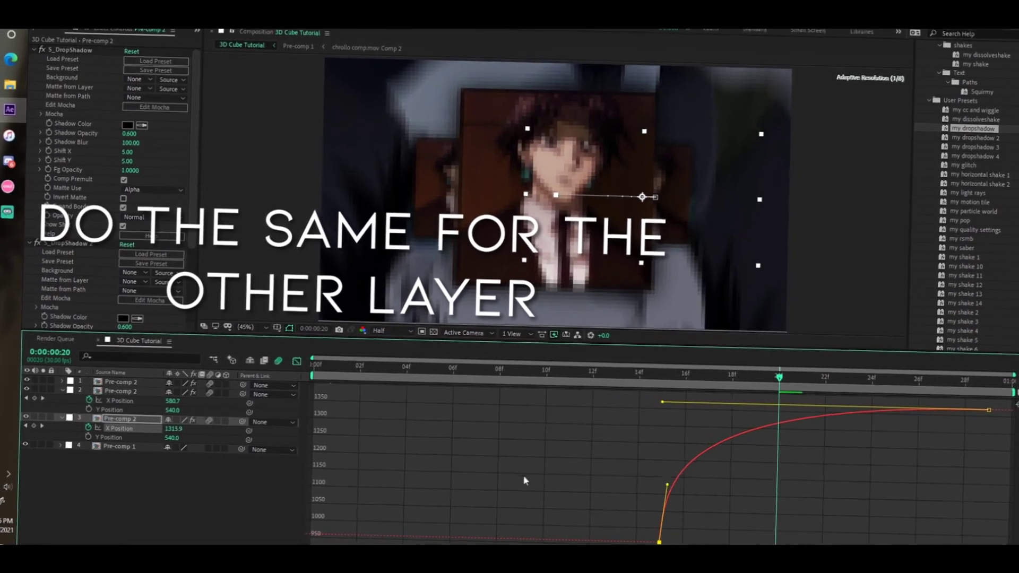
left_click(298, 364)
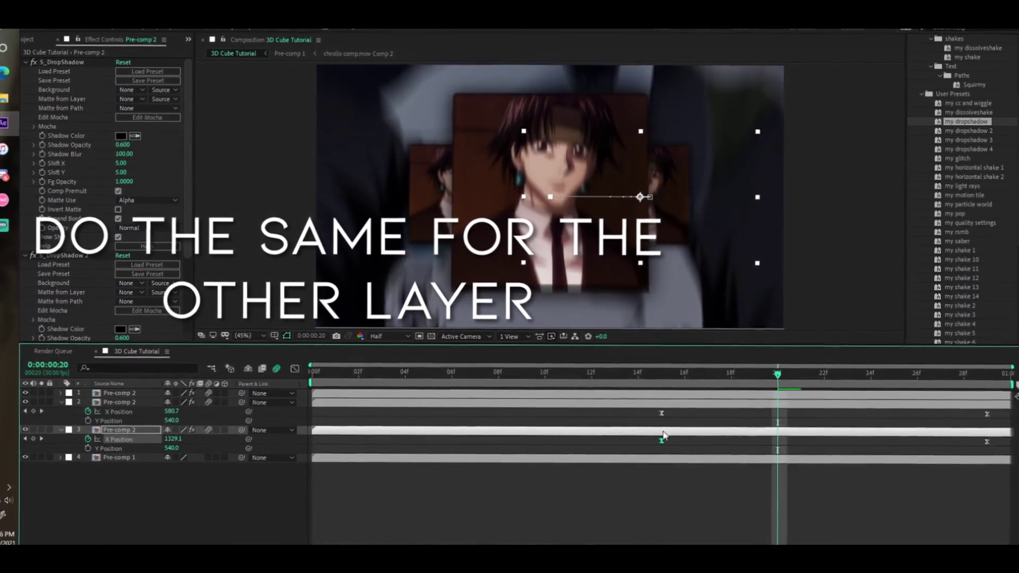
left_click(652, 404)
key("u")
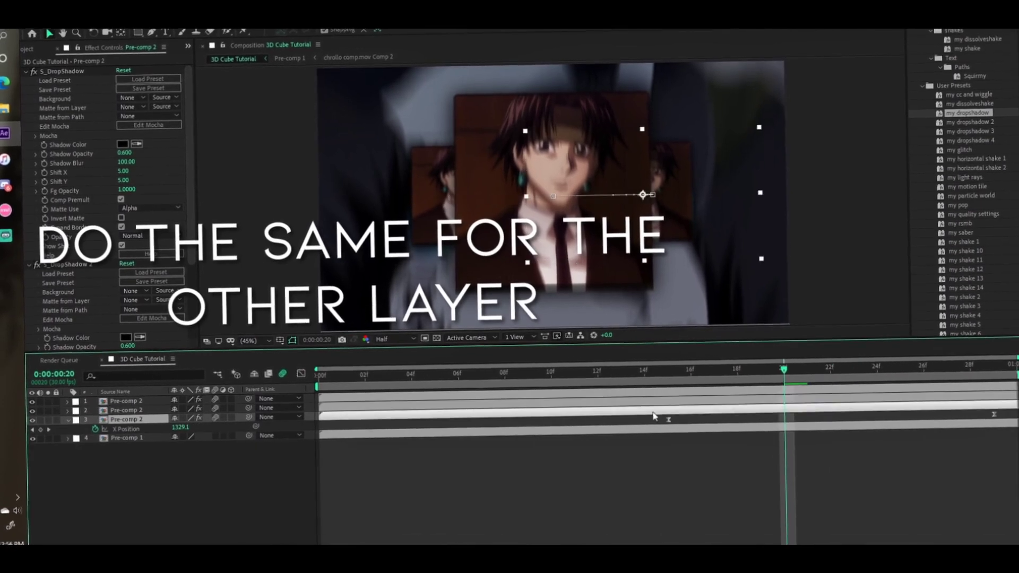
key("u")
key("space")
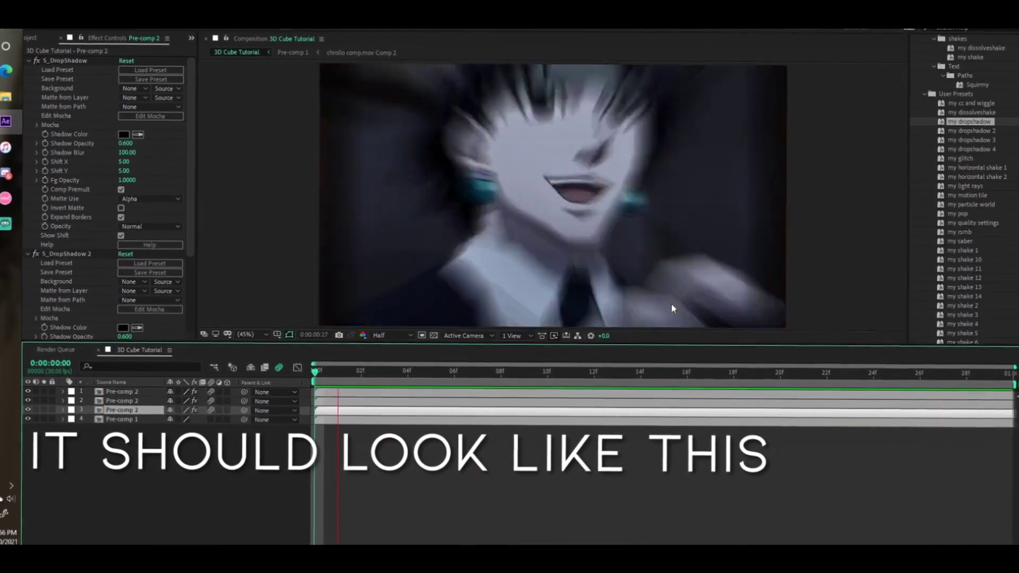
key("space")
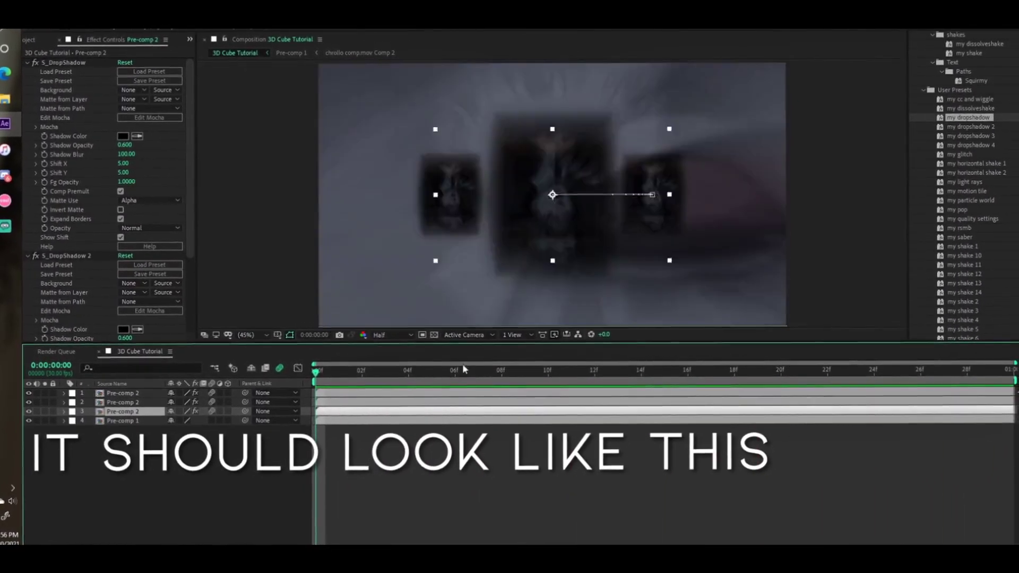
key("space")
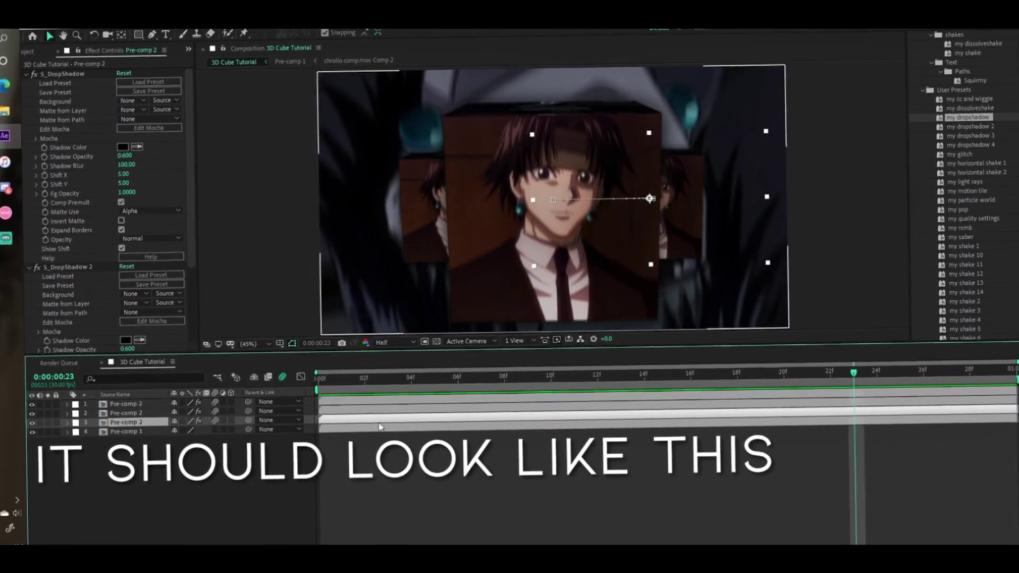
left_click(27, 51)
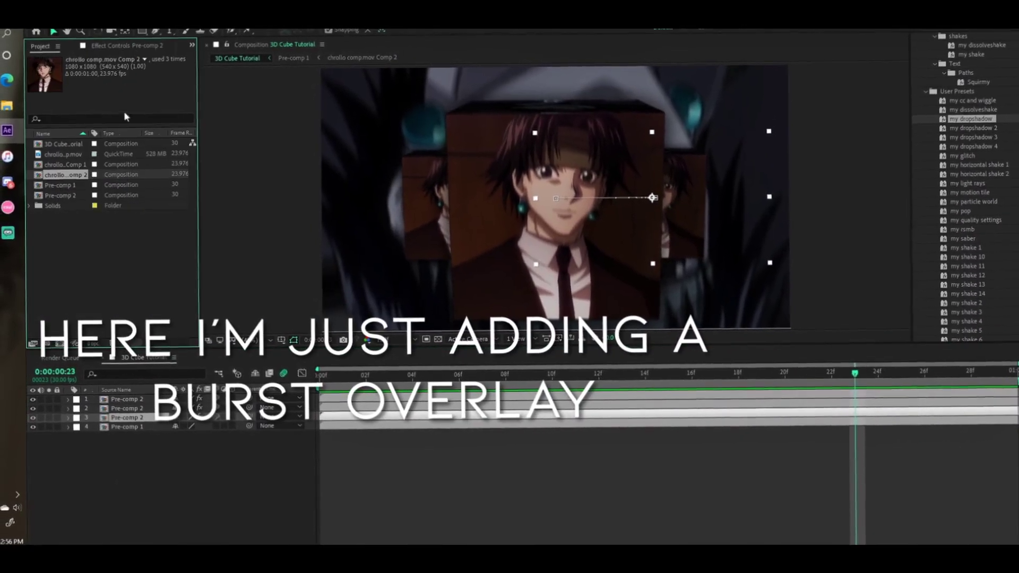
Import 4 burst.mp4 from the Overlays folder into the composition and start it later
double_click(103, 255)
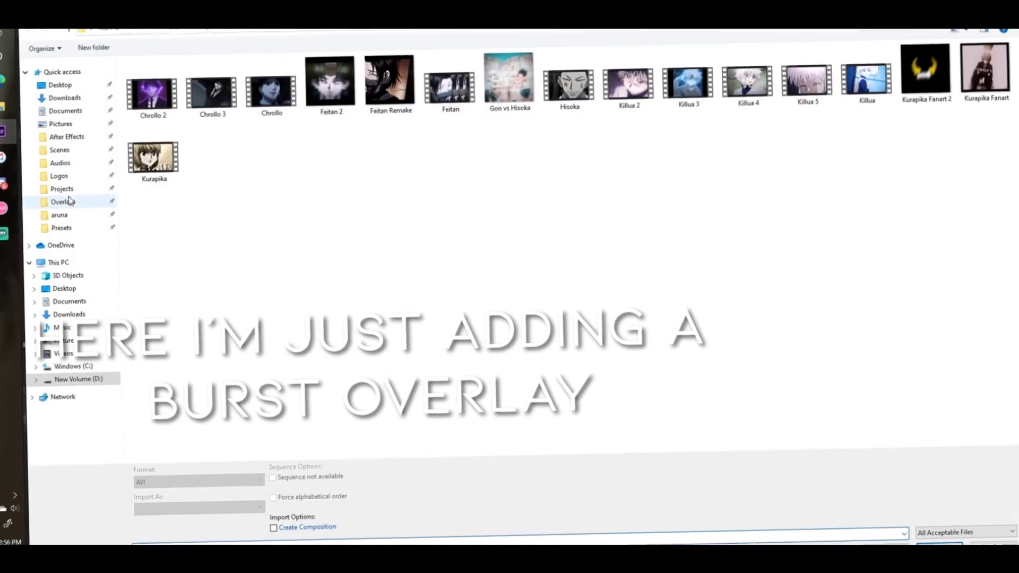
left_click(69, 200)
left_click(520, 90)
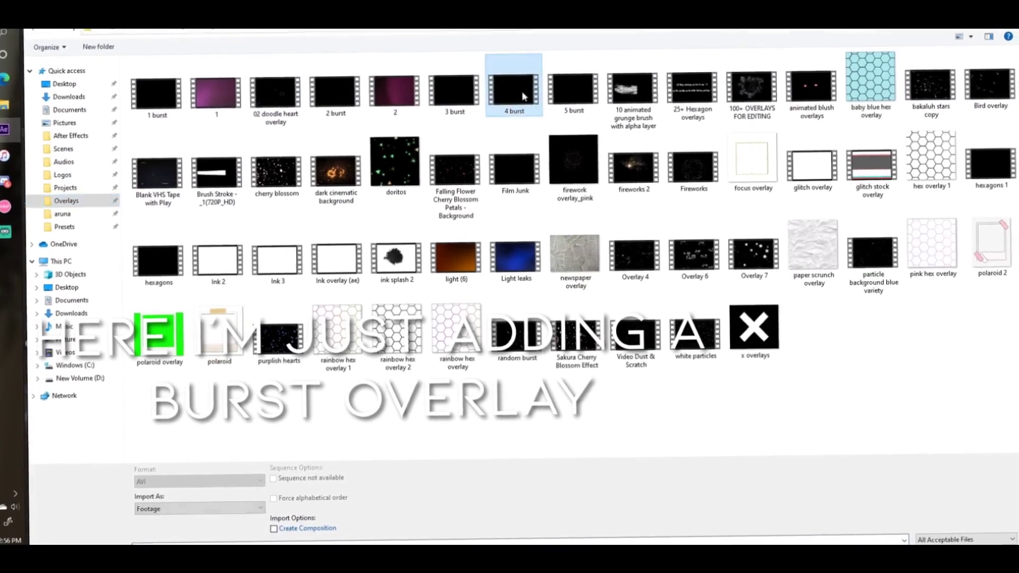
double_click(521, 91)
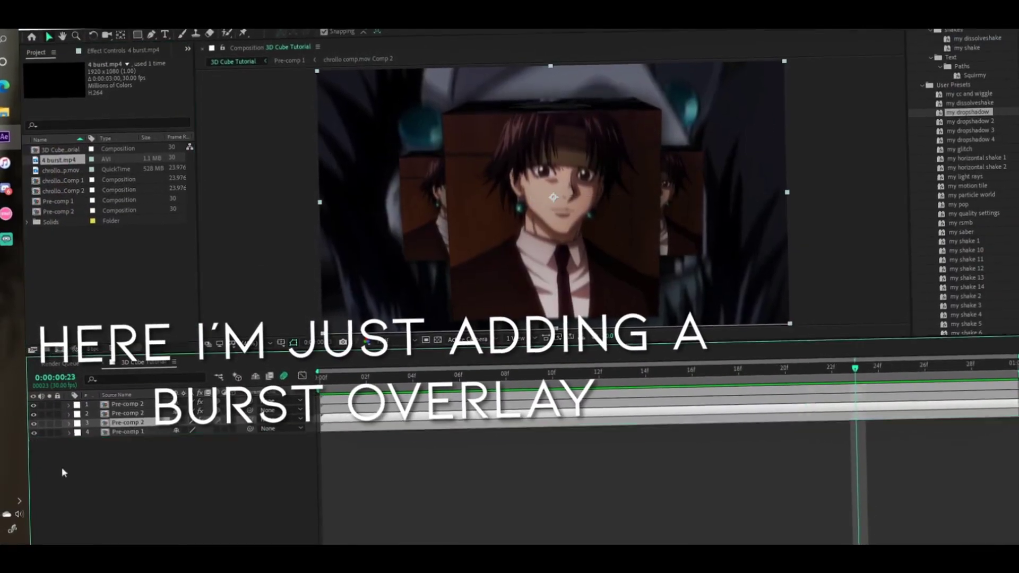
left_click_drag(59, 160, 513, 458)
key("space")
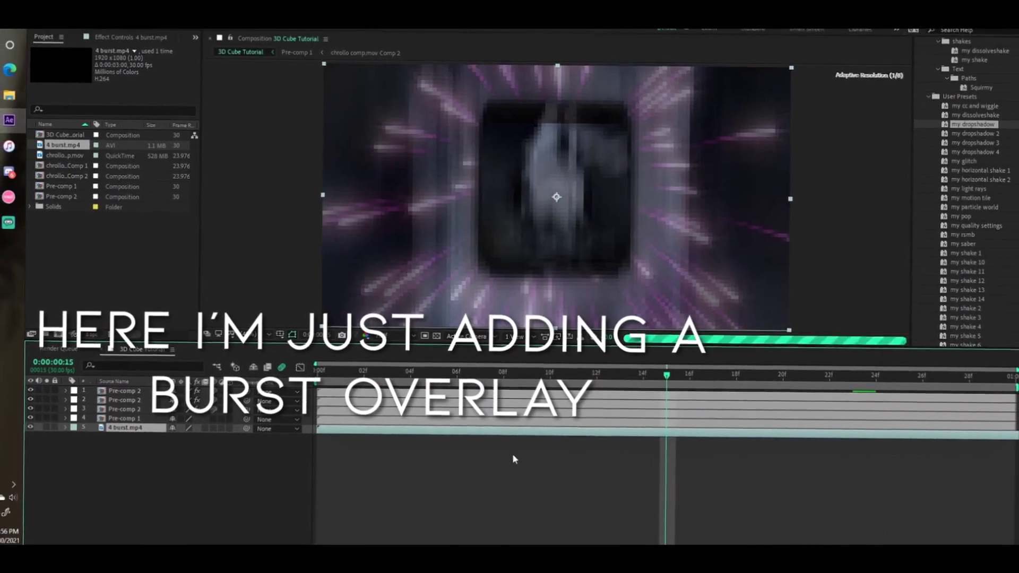
mouse_move(464, 428)
left_mouse_down()
mouse_move(698, 428)
mouse_move(622, 429)
left_mouse_up()
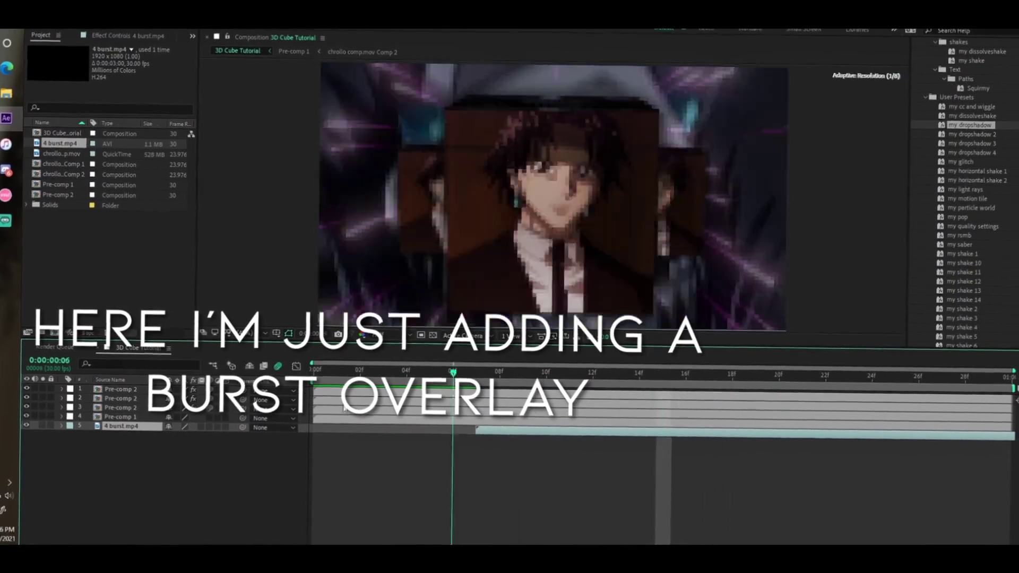
key("space")
Apply Hue/Saturation to the burst layer with Master Saturation at -100
scroll(967, 84, "up", 5)
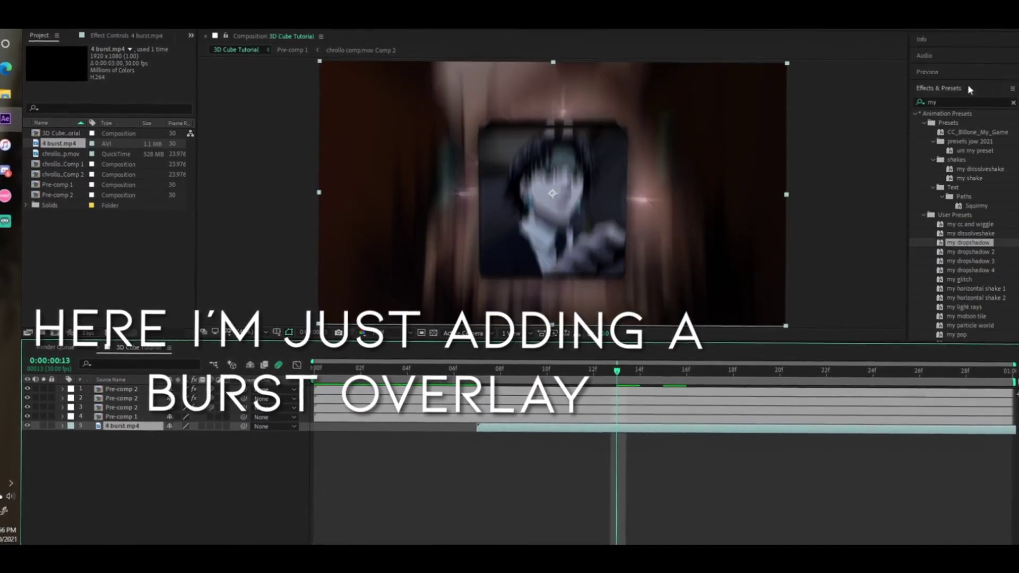
type("hue")
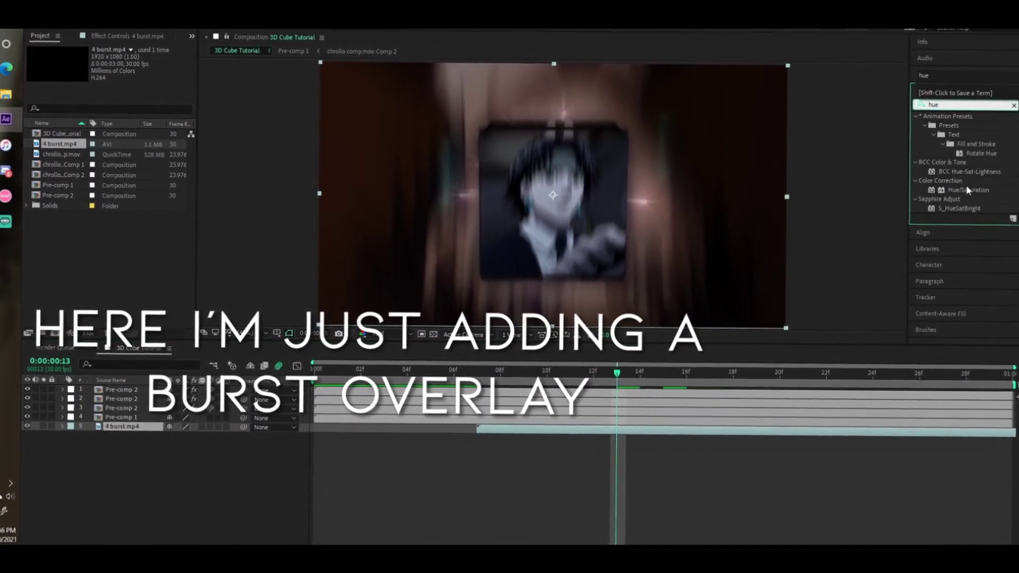
mouse_move(965, 186)
left_mouse_down()
mouse_move(772, 408)
mouse_move(718, 429)
left_mouse_up()
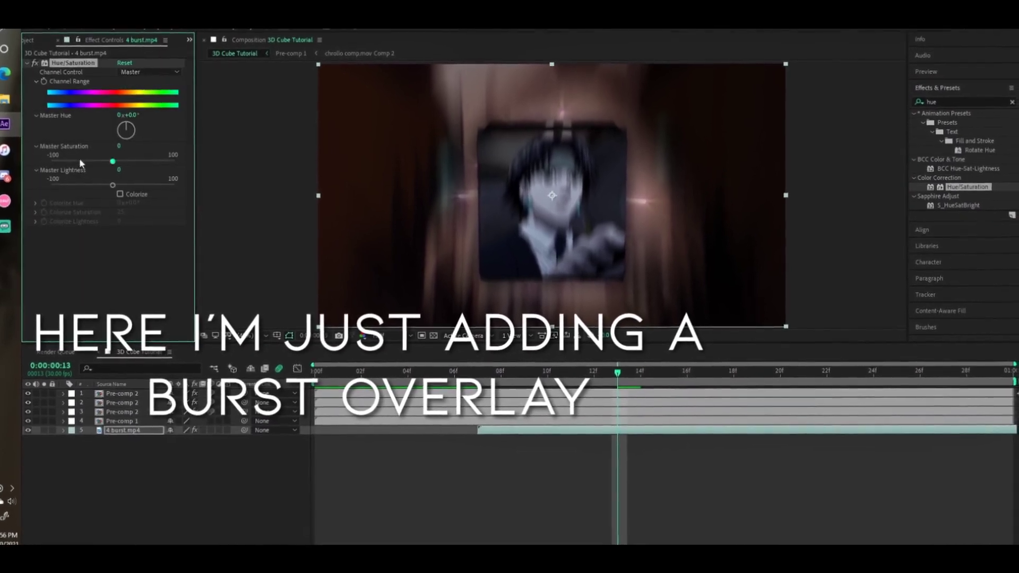
left_click_drag(72, 161, 24, 164)
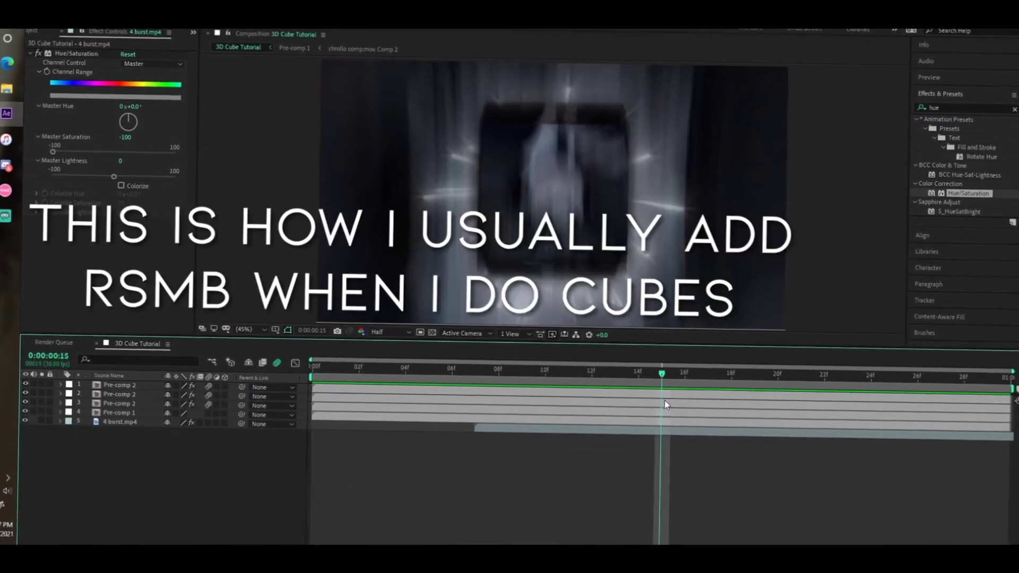
Pre-compose the three Pre-comp 2 layers into Pre-comp 3
left_click_drag(301, 390, 300, 404)
right_click(336, 404)
left_click(371, 340)
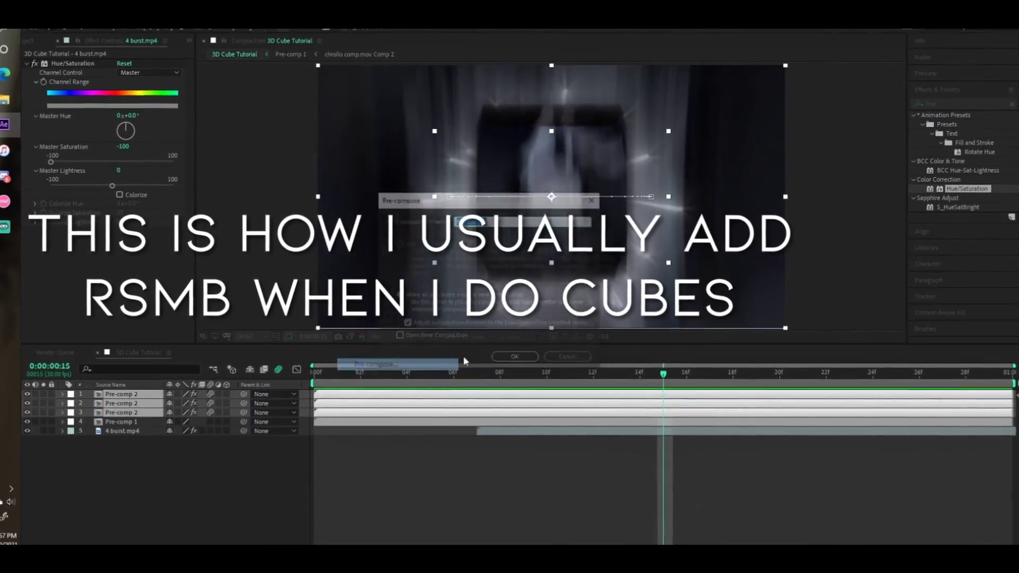
key("Return")
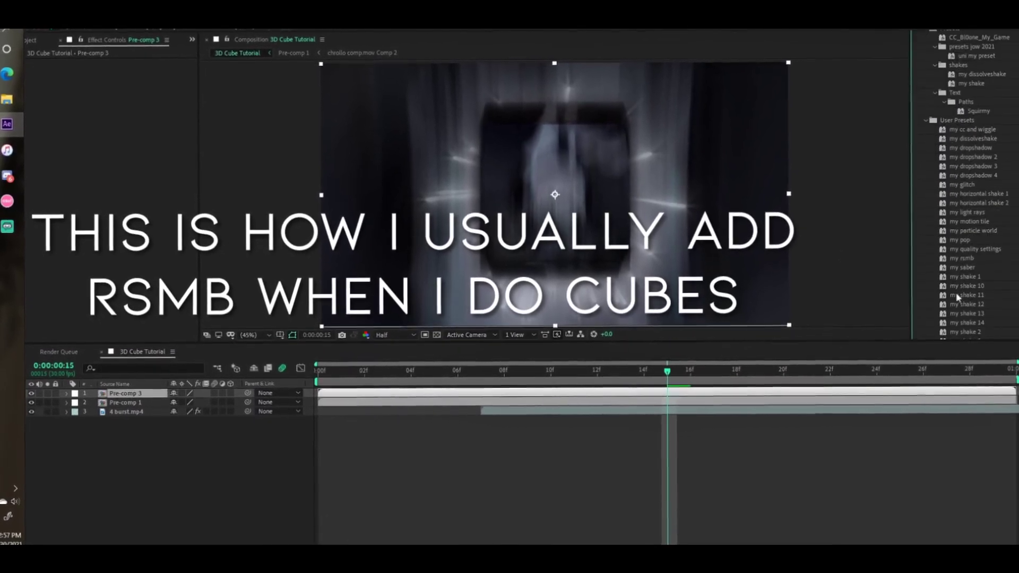
Apply the my rsmb preset to Pre-comp 3, Pre-comp 1 and 4 burst.mp4, then preview
double_click(966, 258)
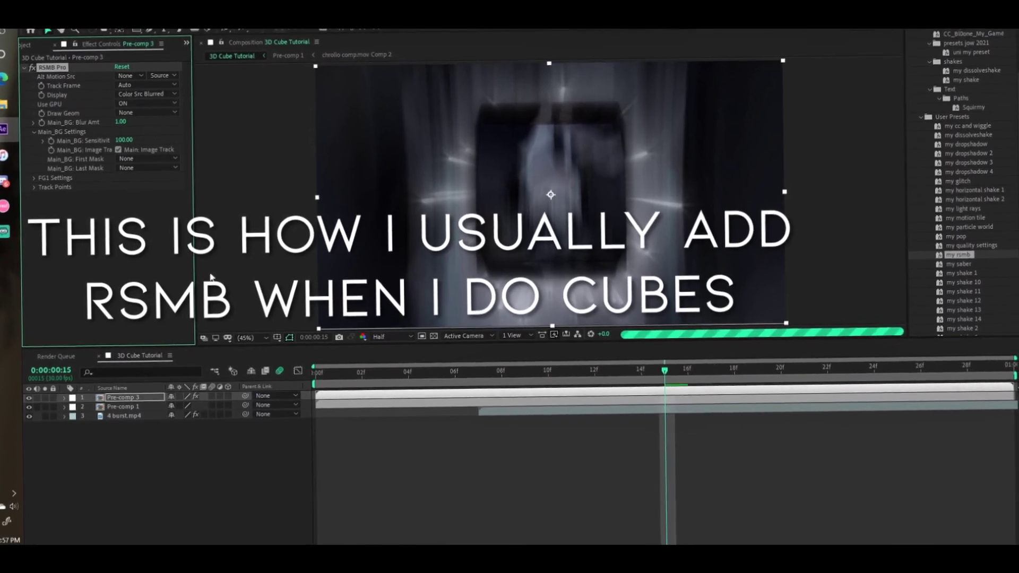
left_click_drag(942, 255, 947, 305)
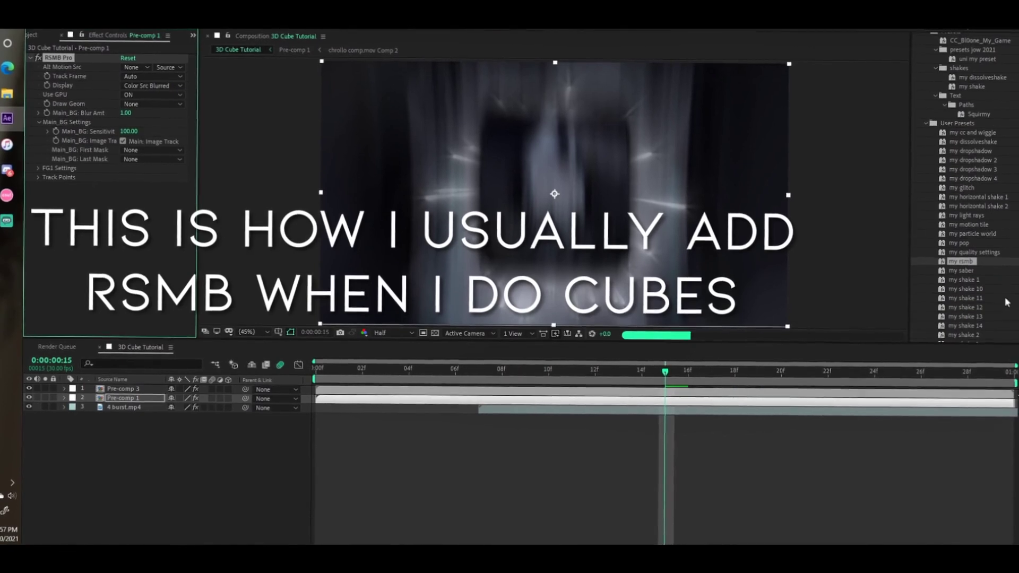
left_click_drag(1005, 297, 800, 410)
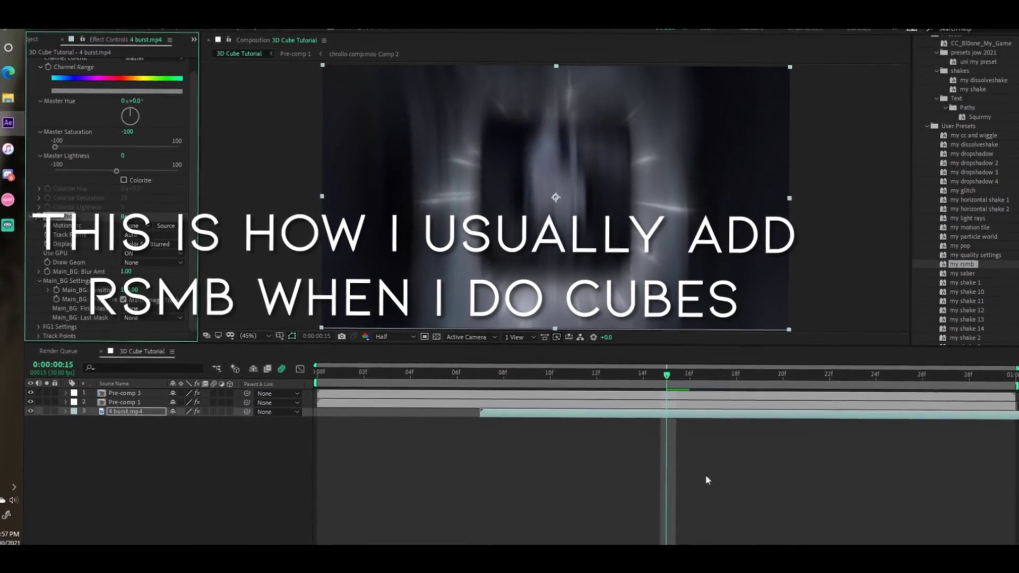
left_click(303, 417)
key("space")
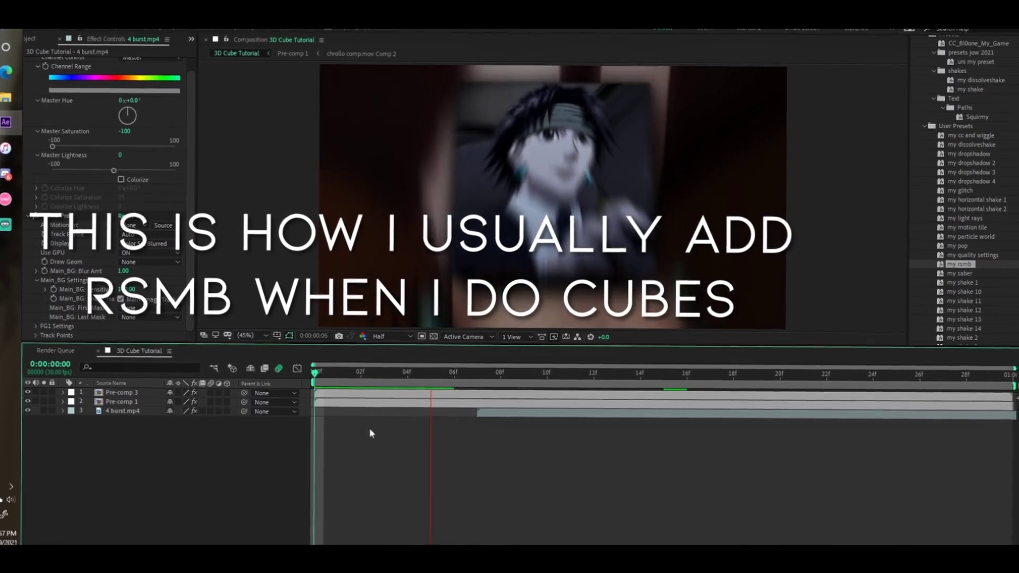
Open the viewer's Resolution dropdown to change the preview from Half to Quarter
left_click(384, 336)
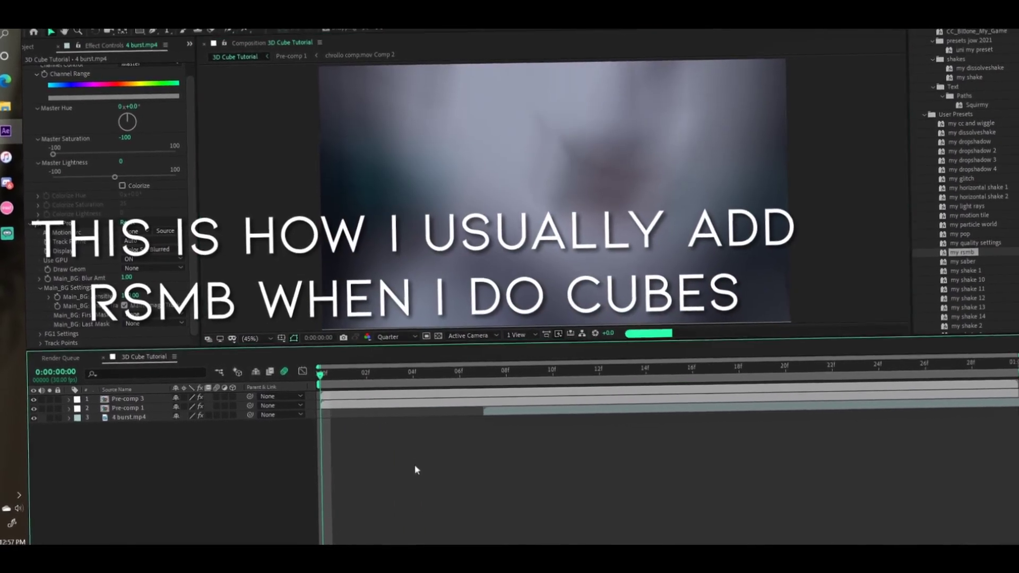